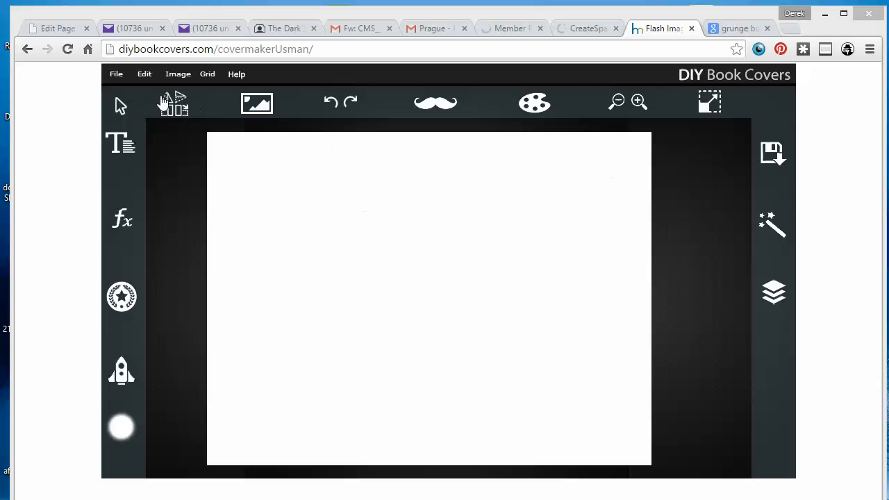
Set the canvas size to the 6"x9" preset, 1800 by 2700, with the whole page in view.
{"action": "left_click", "coordinate": [709, 104]}
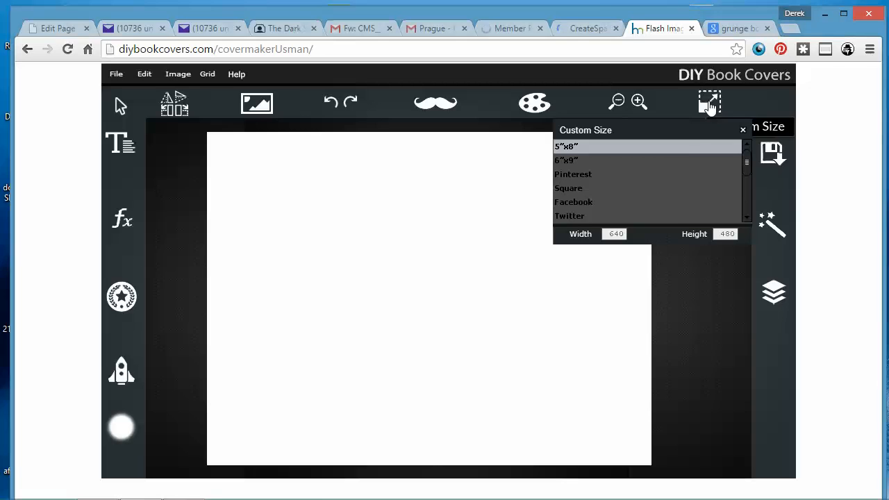
{"action": "left_click", "coordinate": [582, 158]}
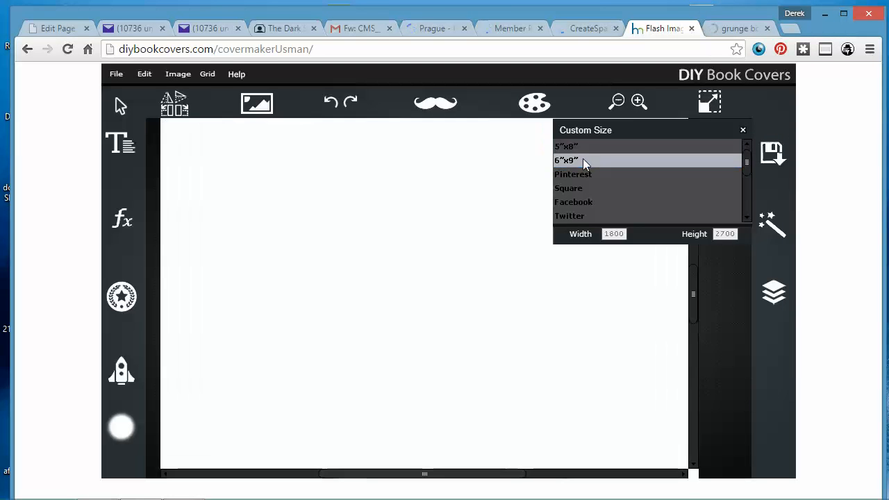
{"action": "left_click", "coordinate": [485, 173]}
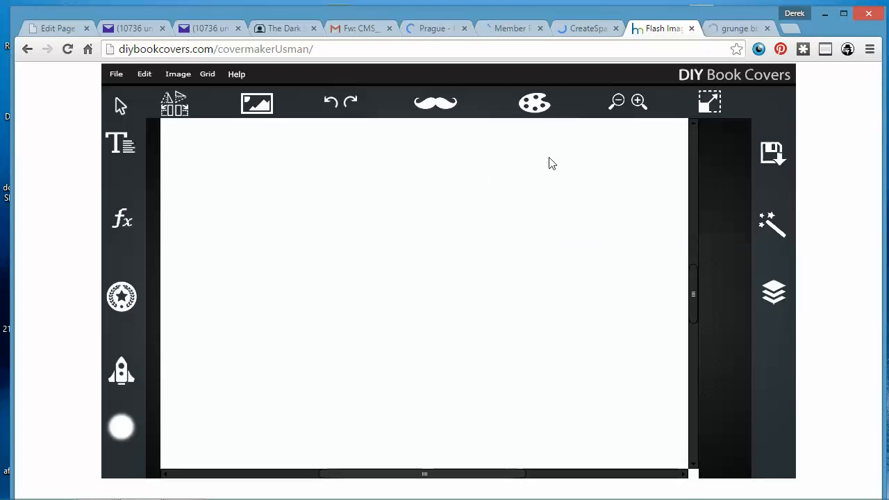
{"action": "left_click", "coordinate": [618, 103]}
{"action": "left_click", "coordinate": [618, 103]}
{"action": "left_click", "coordinate": [617, 104]}
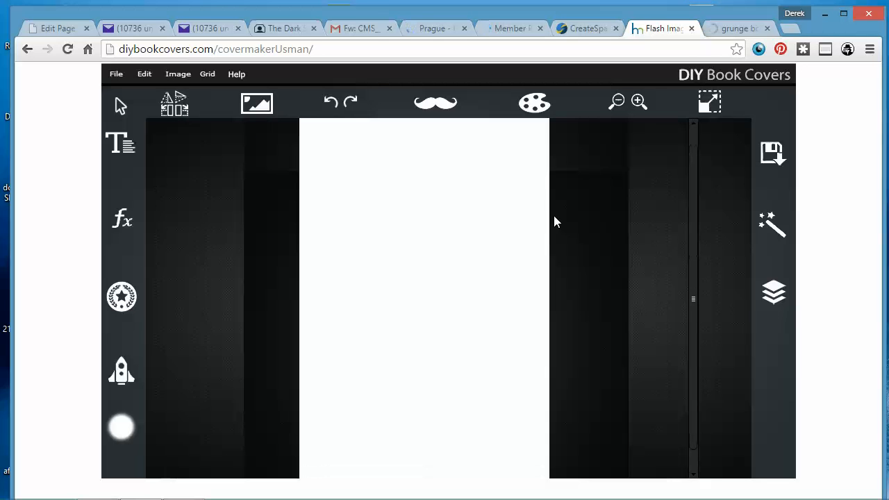
{"action": "left_click", "coordinate": [715, 93]}
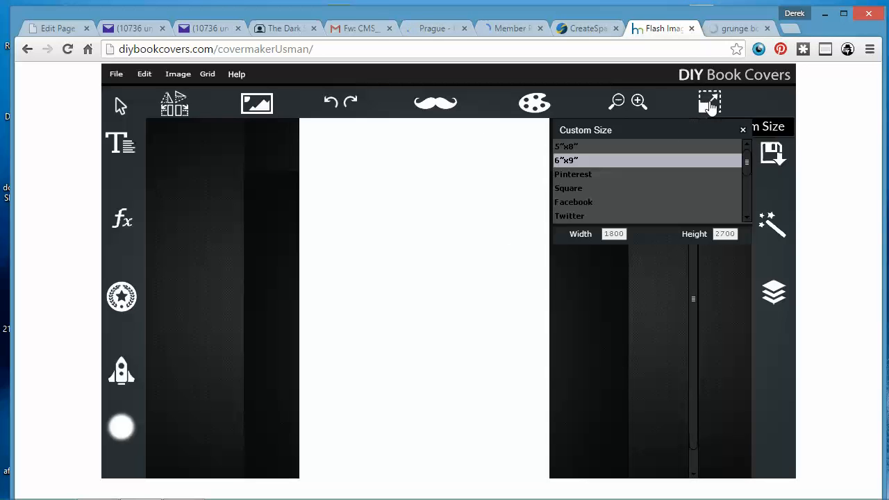
{"action": "left_click", "coordinate": [427, 204]}
{"action": "left_click", "coordinate": [617, 103]}
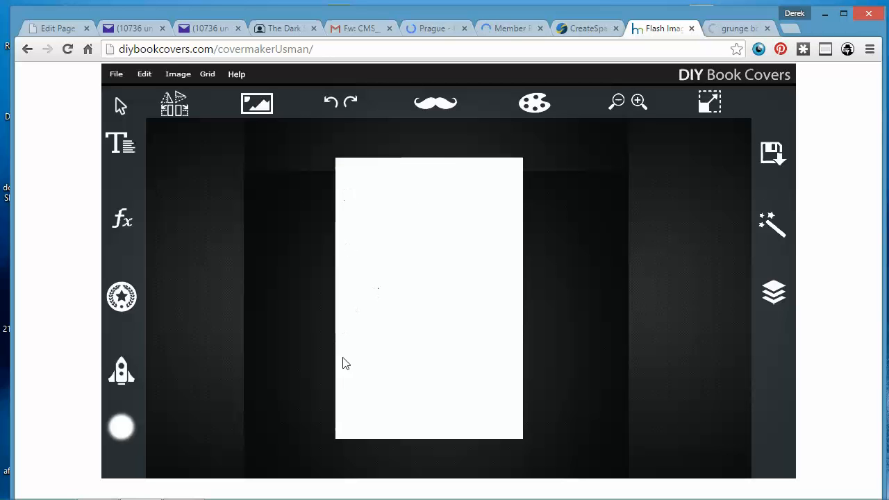
Compare the 5"x8" and 6"x9" canvas presets by alternating between them, ending on 5"x8", 1500 by 2400.
{"action": "left_click", "coordinate": [711, 104]}
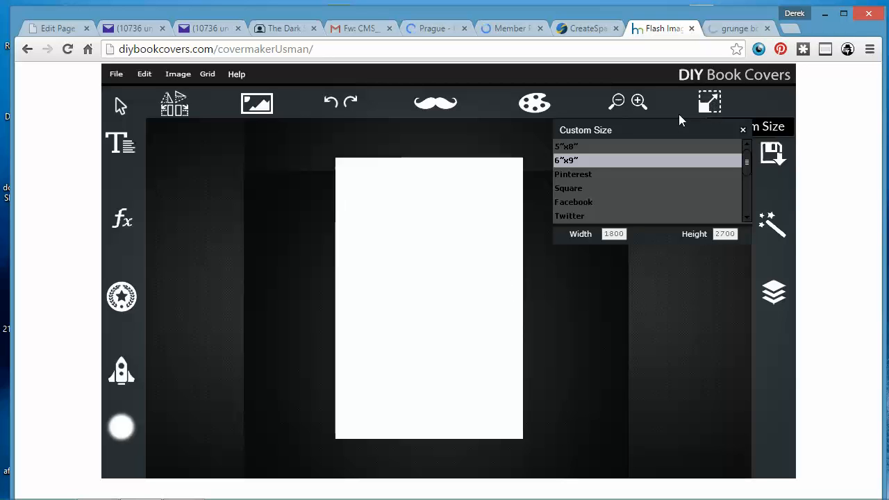
{"action": "left_click", "coordinate": [581, 146]}
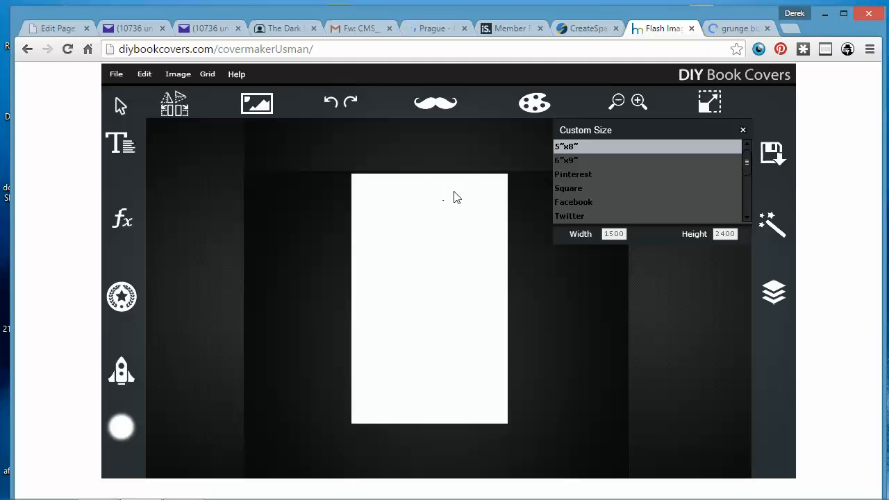
{"action": "left_click", "coordinate": [570, 160]}
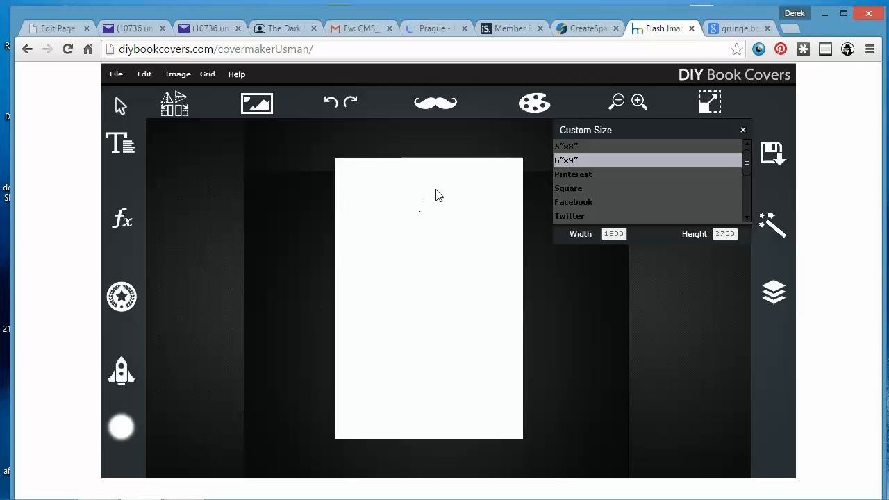
{"action": "left_click", "coordinate": [598, 147]}
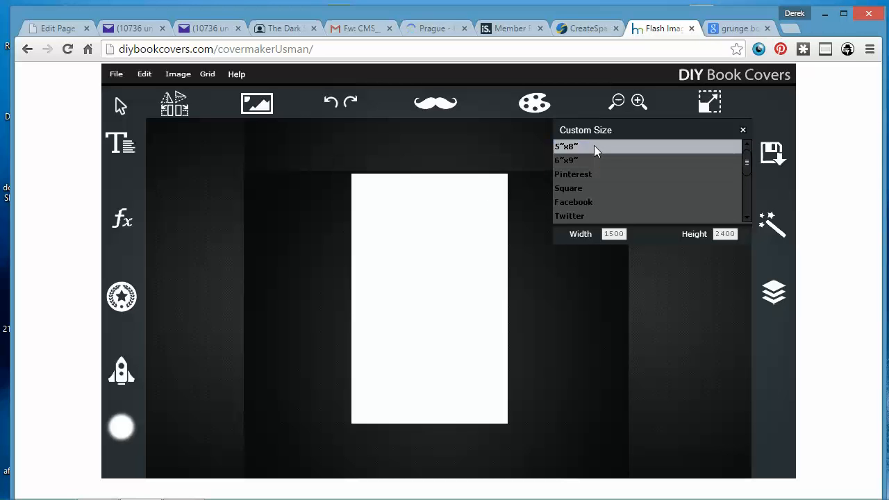
{"action": "left_click", "coordinate": [577, 158]}
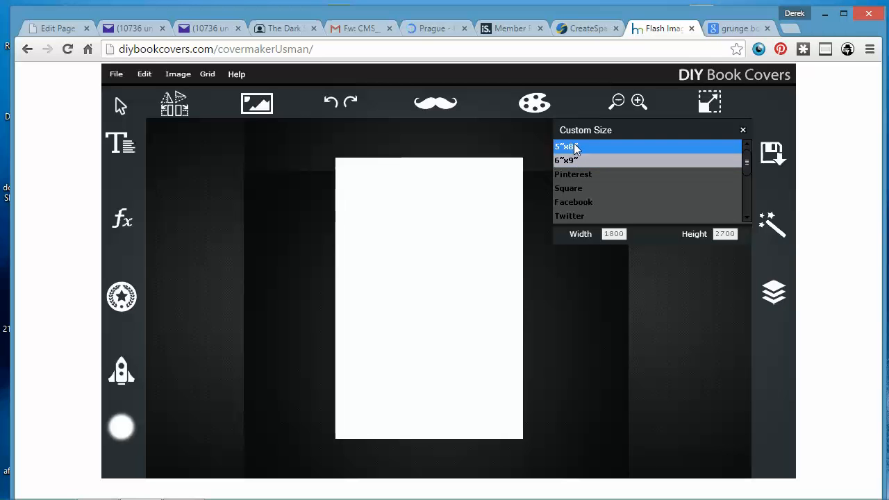
{"action": "left_click", "coordinate": [568, 146]}
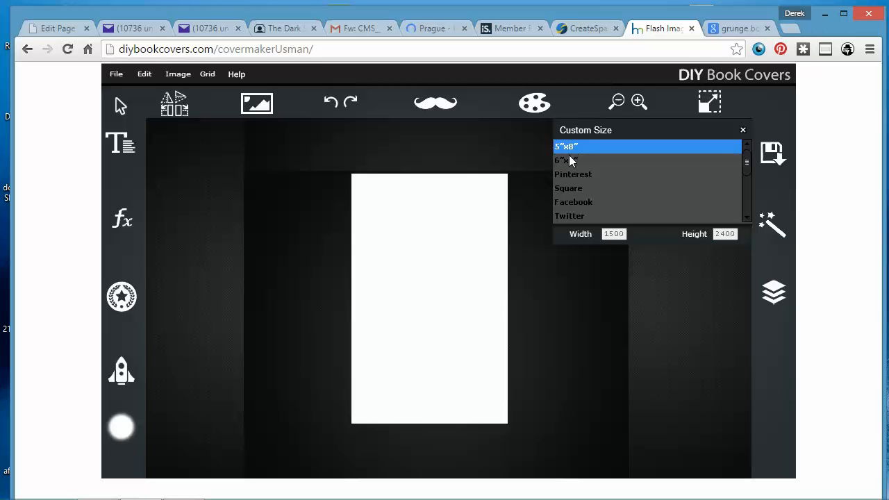
{"action": "left_click", "coordinate": [574, 147]}
{"action": "left_click", "coordinate": [570, 160]}
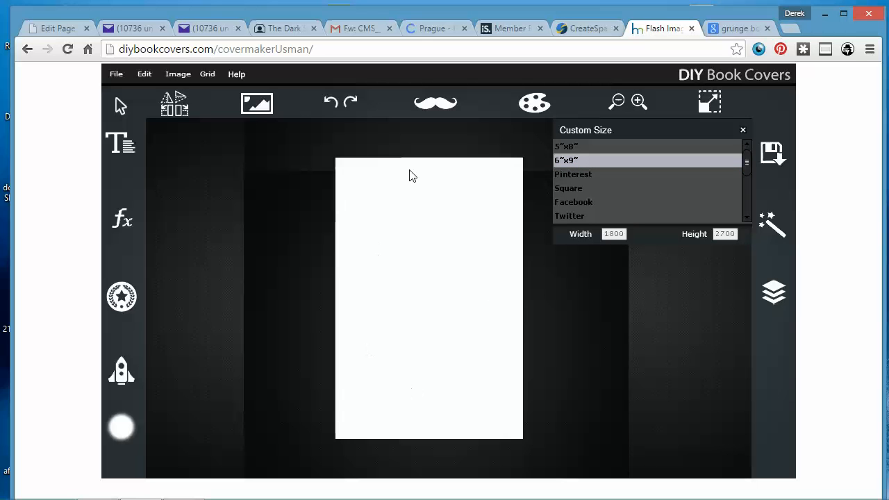
{"action": "left_click", "coordinate": [575, 147]}
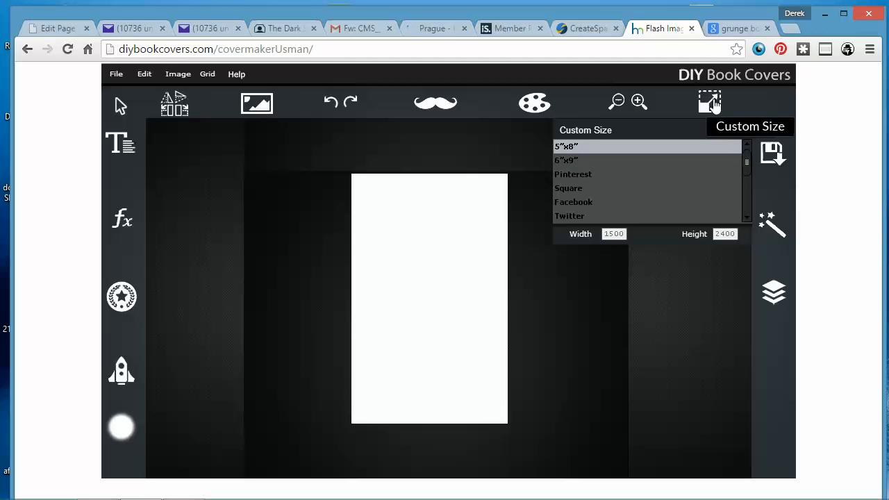
Try the Pinterest canvas preset and switch to the Facebook preset, 851 by 315.
{"action": "left_click", "coordinate": [586, 175]}
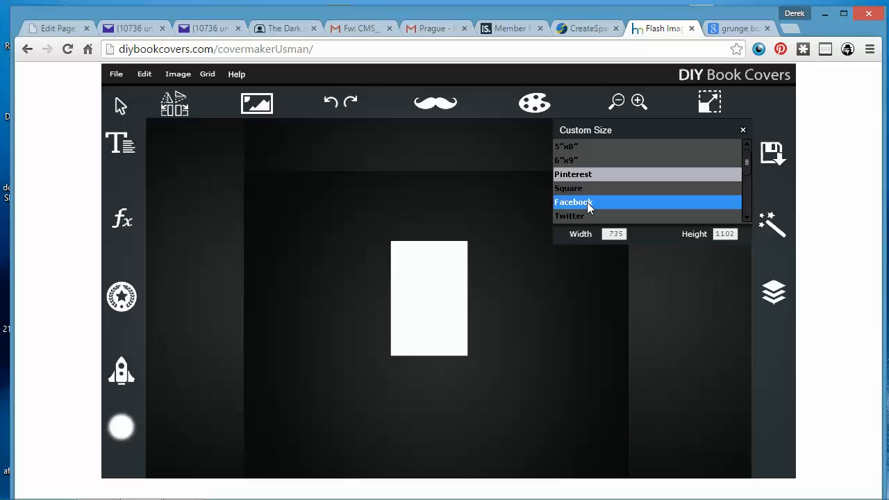
{"action": "left_click", "coordinate": [586, 202]}
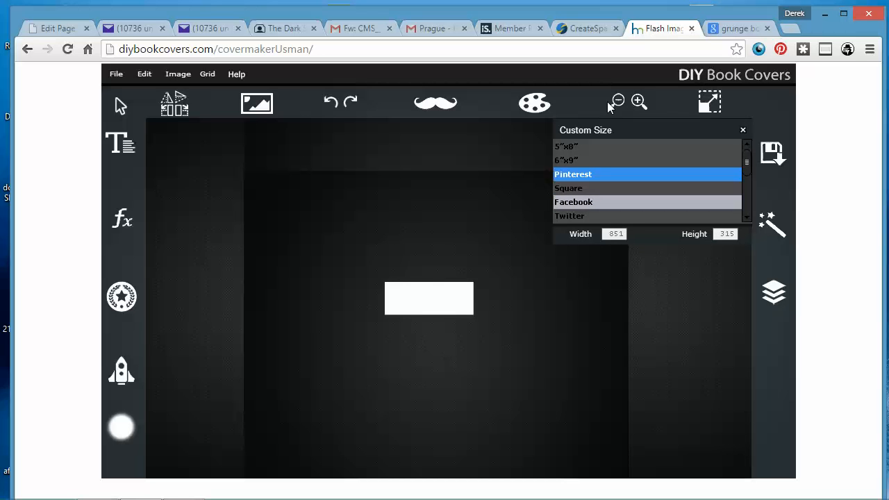
{"action": "left_click", "coordinate": [637, 104]}
{"action": "left_click", "coordinate": [641, 107]}
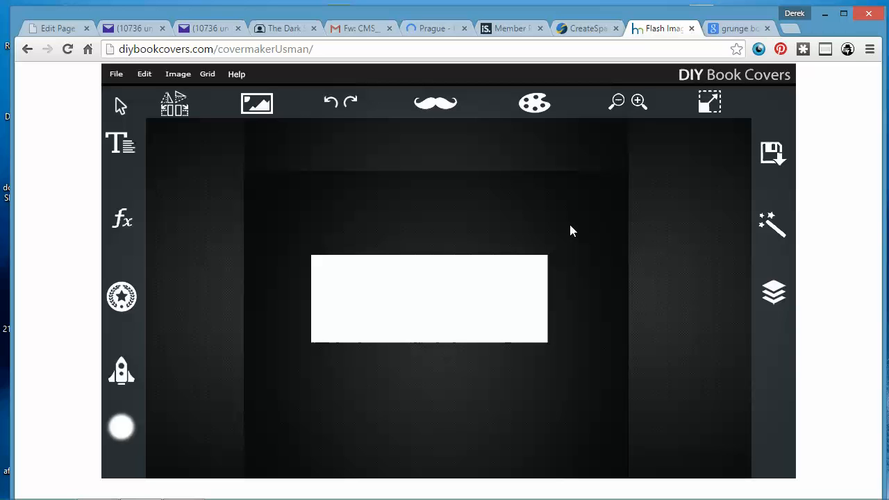
Try the Twitter and Facebook Ad canvas presets, ending on Business Card, 1088 by 638.
{"action": "left_click", "coordinate": [709, 102]}
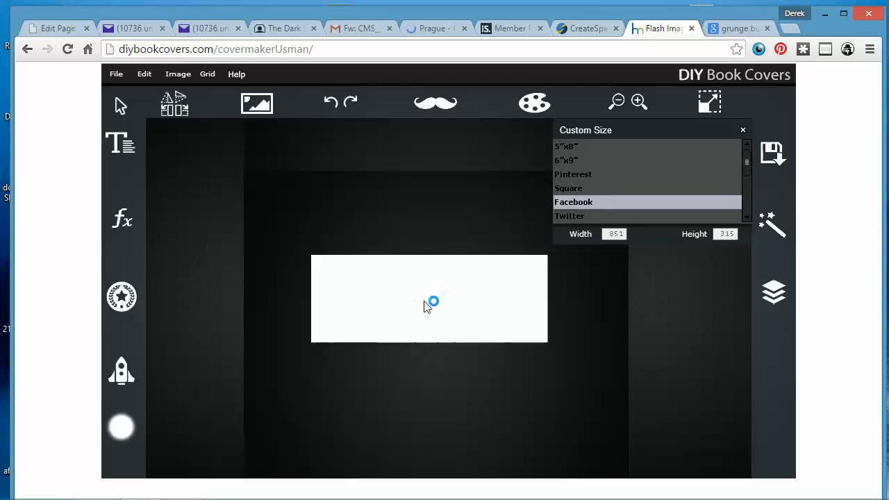
{"action": "left_click", "coordinate": [587, 215]}
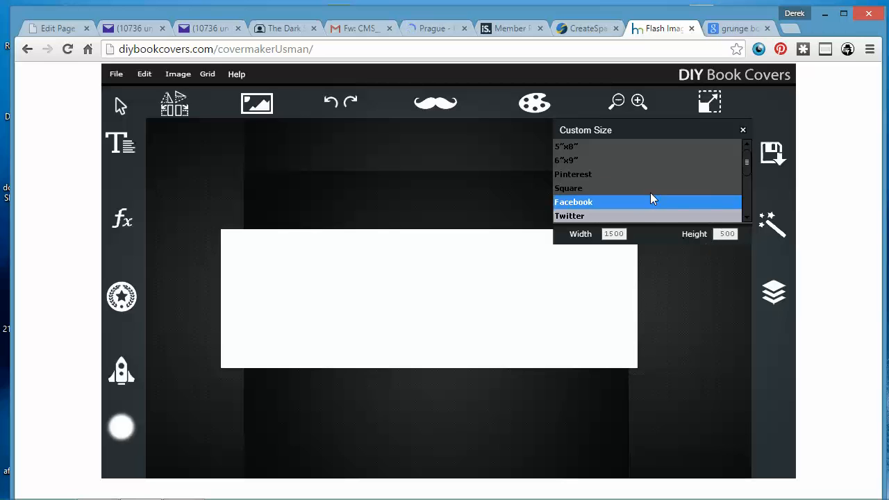
{"action": "scroll", "coordinate": [636, 190], "scroll_direction": "down", "scroll_amount": 4}
{"action": "left_click", "coordinate": [615, 179]}
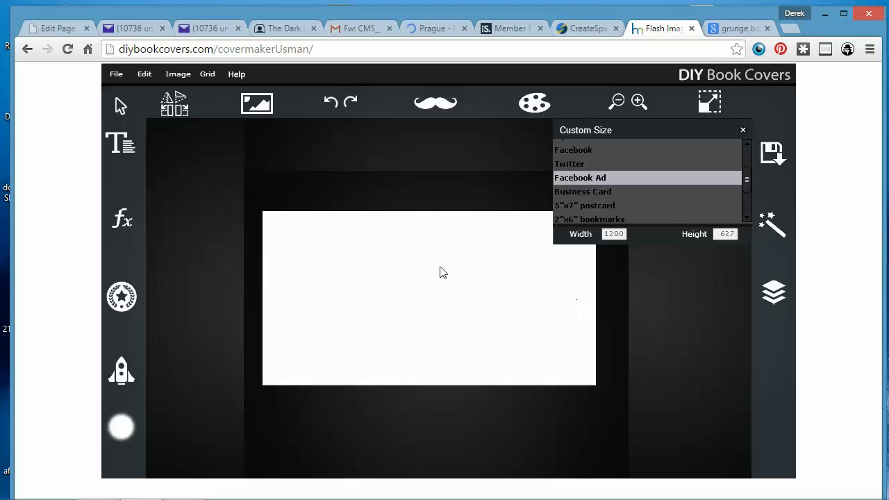
{"action": "left_click", "coordinate": [606, 192]}
{"action": "left_click", "coordinate": [599, 188]}
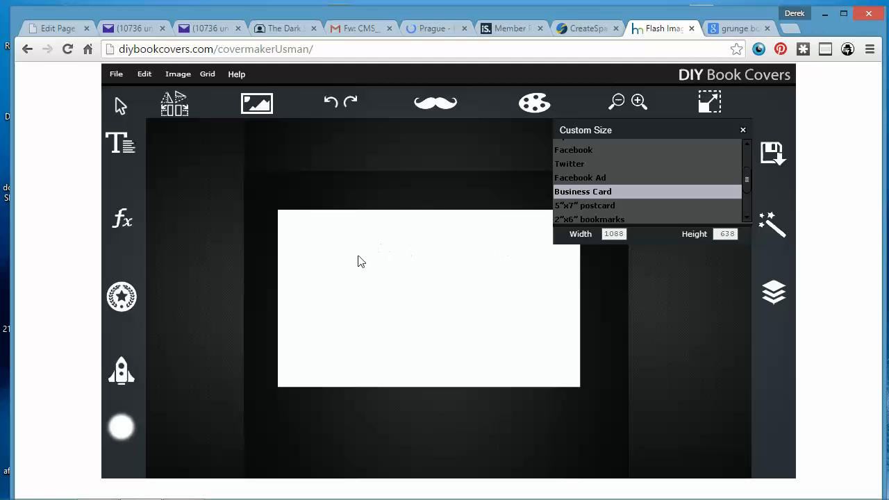
{"action": "left_click", "coordinate": [378, 241]}
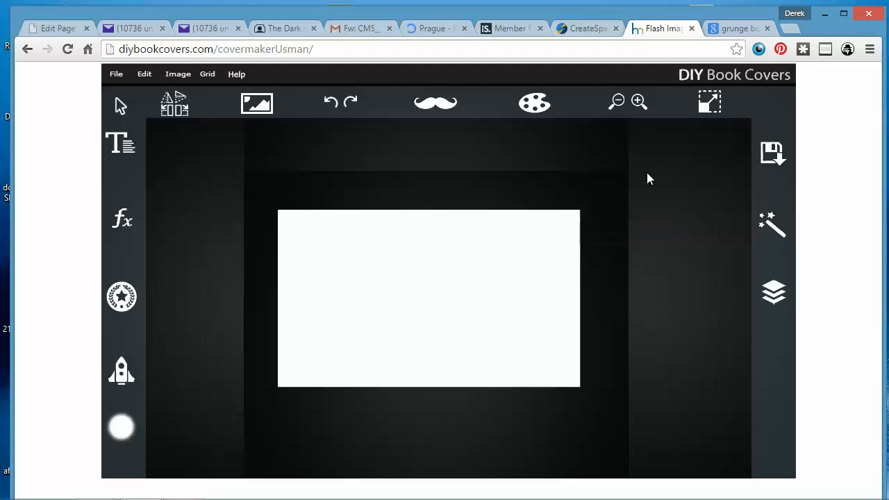
Return the canvas to the 6"x9" preset, 1800 by 2700, and compare it with 5"x8" once more.
{"action": "left_click", "coordinate": [709, 102]}
{"action": "scroll", "coordinate": [625, 160], "scroll_direction": "up", "scroll_amount": 5}
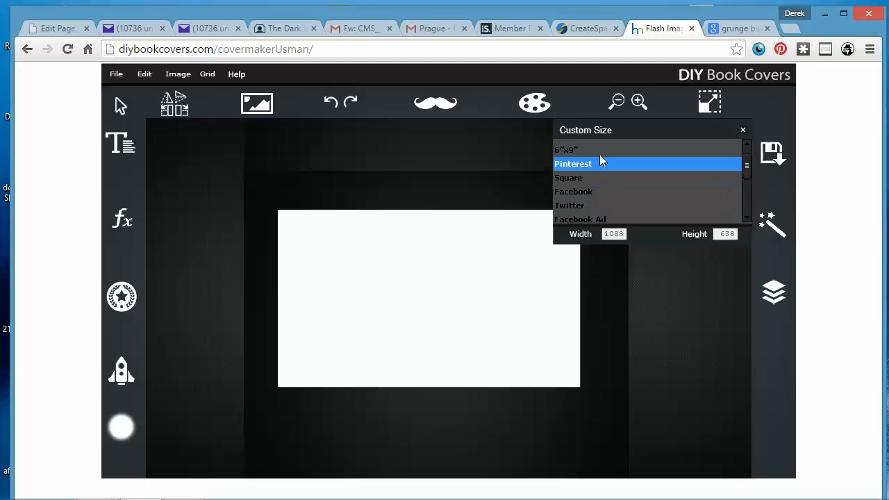
{"action": "left_click", "coordinate": [583, 160]}
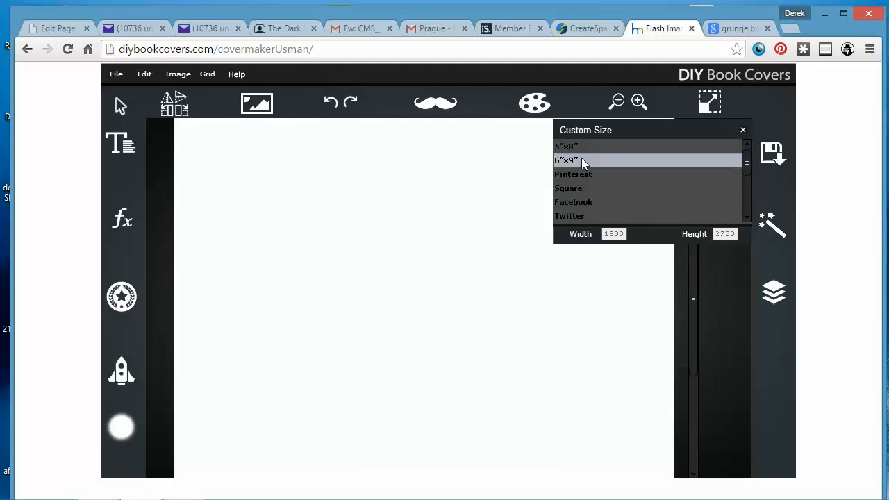
{"action": "left_click", "coordinate": [616, 103]}
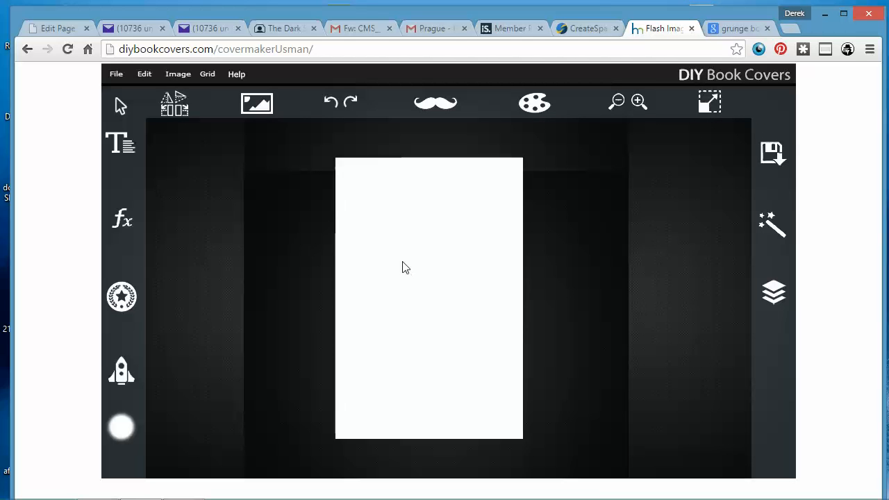
{"action": "left_click", "coordinate": [709, 103]}
{"action": "left_click", "coordinate": [575, 147]}
{"action": "left_click", "coordinate": [575, 161]}
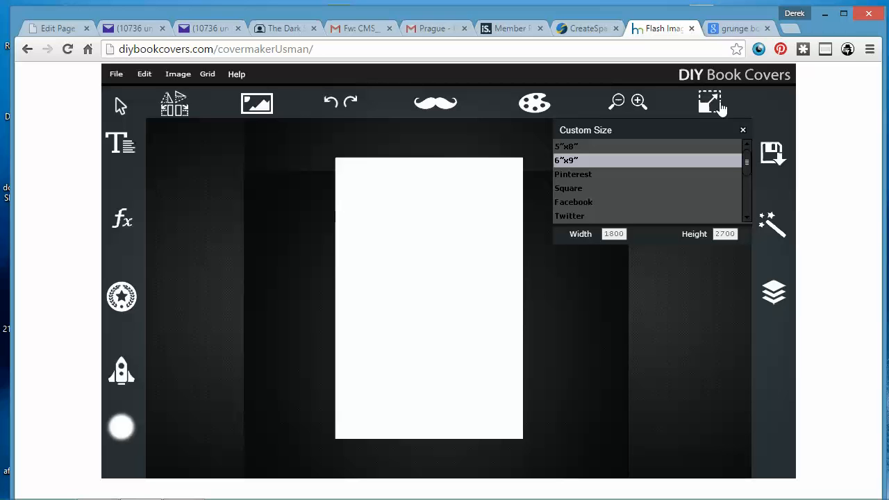
Try the Adbox Medium Rectangle, Leaderboard and Skyscraper canvas presets, ending on Adbox Large Rectangle, 336 by 280.
{"action": "left_click_drag", "start_coordinate": [745, 161], "coordinate": [747, 199]}
{"action": "left_click", "coordinate": [633, 174]}
{"action": "left_click", "coordinate": [631, 188]}
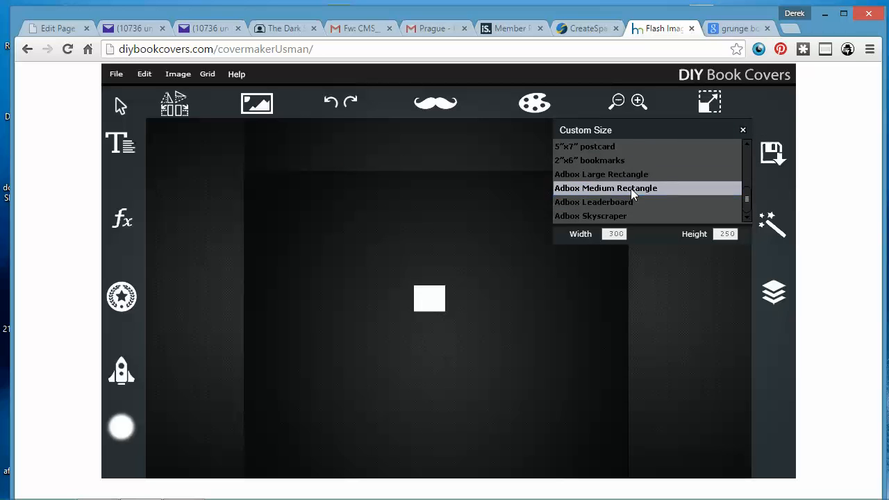
{"action": "left_click", "coordinate": [618, 203]}
{"action": "left_click", "coordinate": [620, 188]}
{"action": "left_click", "coordinate": [617, 216]}
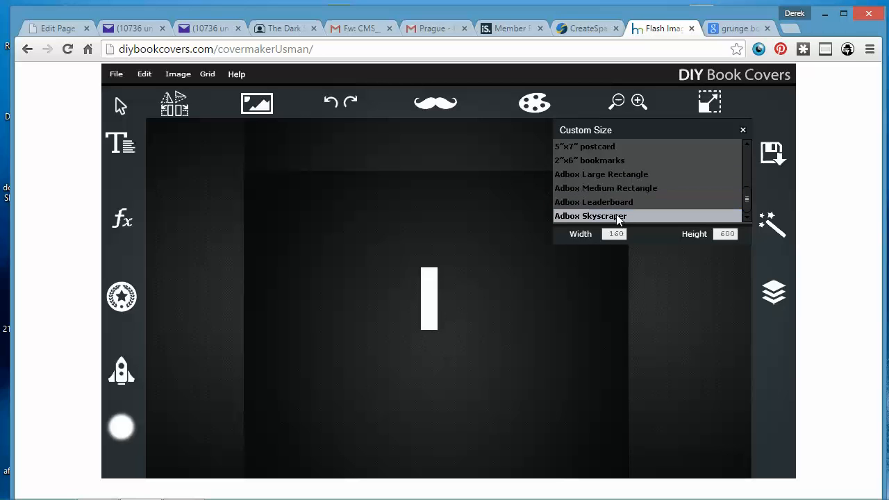
{"action": "left_click", "coordinate": [616, 177]}
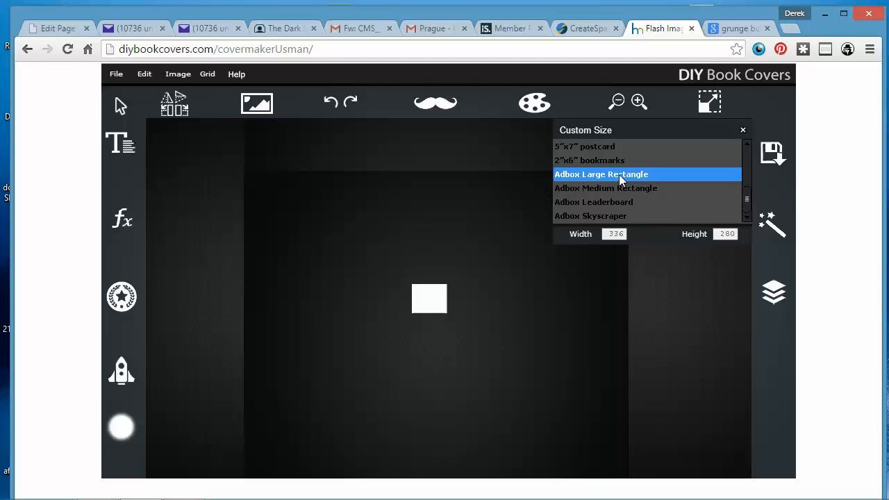
{"action": "left_click", "coordinate": [590, 173]}
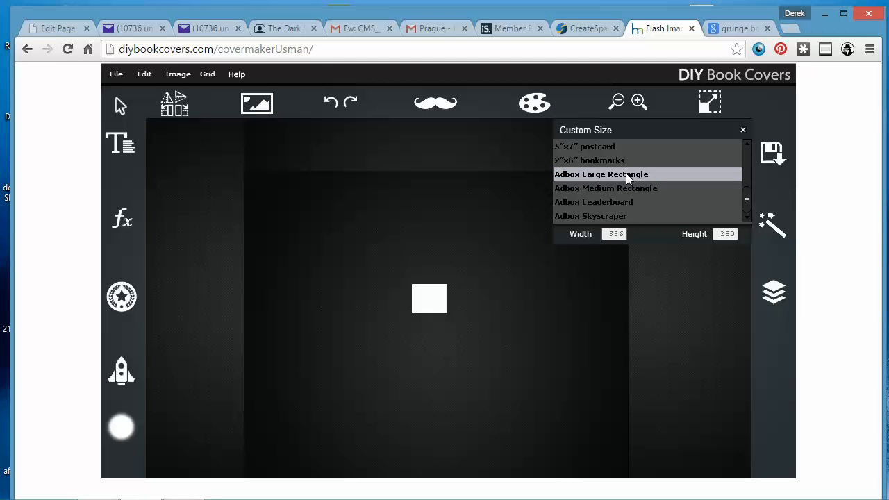
{"action": "left_click", "coordinate": [639, 104]}
{"action": "left_click", "coordinate": [638, 105]}
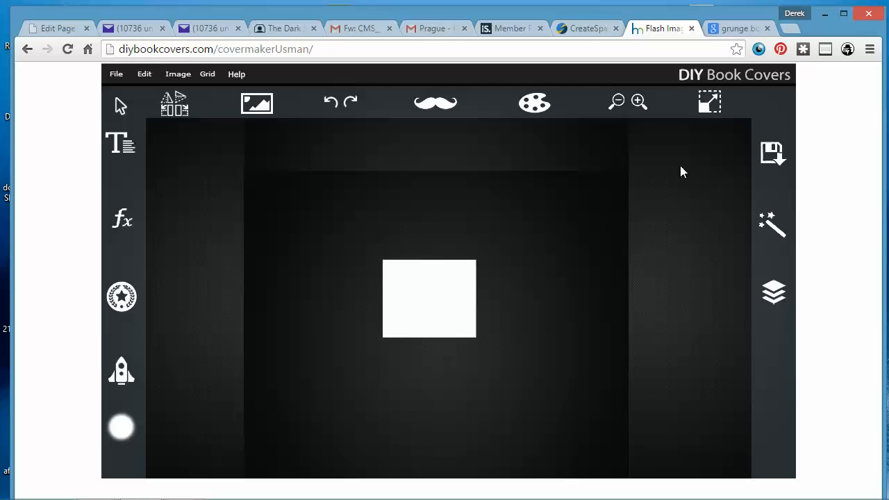
Cycle through the four Adbox canvas presets and settle on Adbox Medium Rectangle, 300 by 250.
{"action": "left_click", "coordinate": [709, 103]}
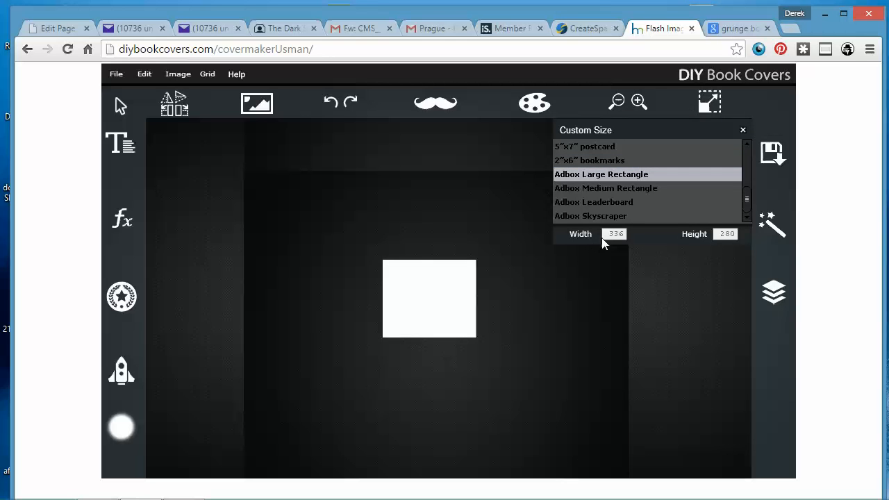
{"action": "left_click", "coordinate": [599, 215]}
{"action": "left_click", "coordinate": [605, 201]}
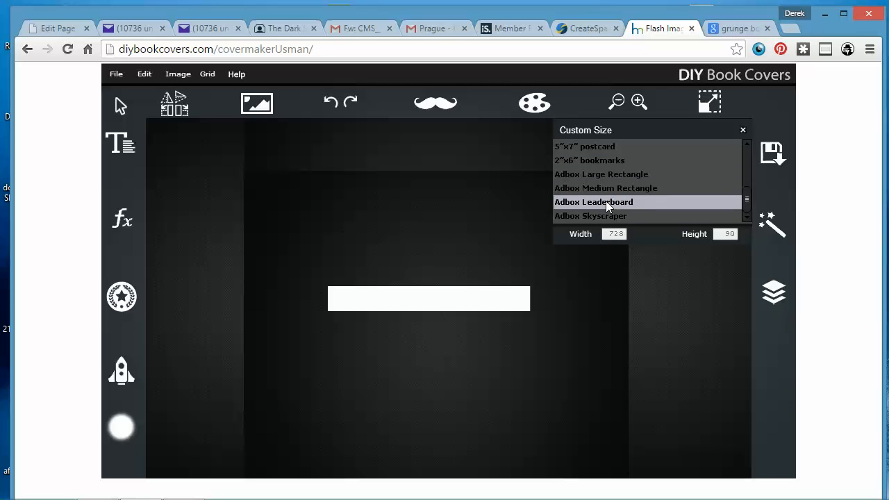
{"action": "left_click", "coordinate": [605, 189]}
{"action": "left_click", "coordinate": [602, 173]}
{"action": "left_click", "coordinate": [598, 202]}
{"action": "left_click", "coordinate": [595, 188]}
{"action": "left_click", "coordinate": [594, 215]}
{"action": "left_click", "coordinate": [595, 187]}
{"action": "left_click", "coordinate": [594, 175]}
{"action": "left_click", "coordinate": [594, 188]}
{"action": "left_click", "coordinate": [595, 201]}
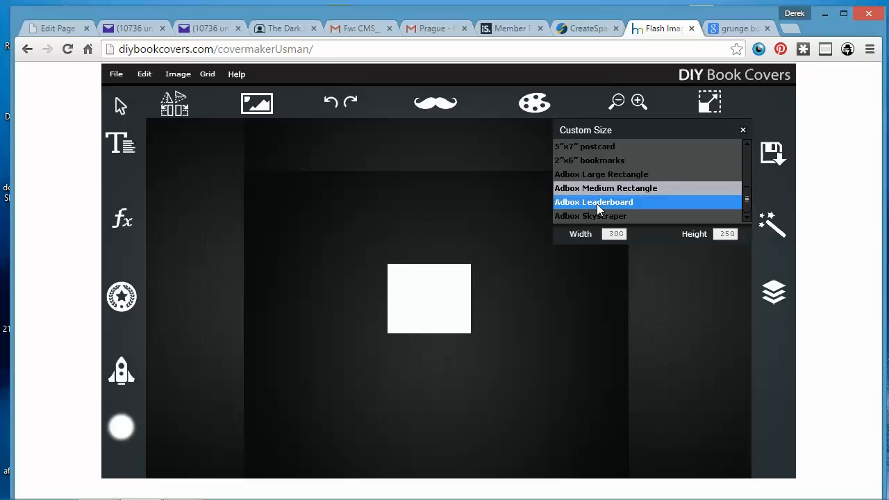
{"action": "left_click", "coordinate": [613, 214]}
{"action": "left_click", "coordinate": [606, 189]}
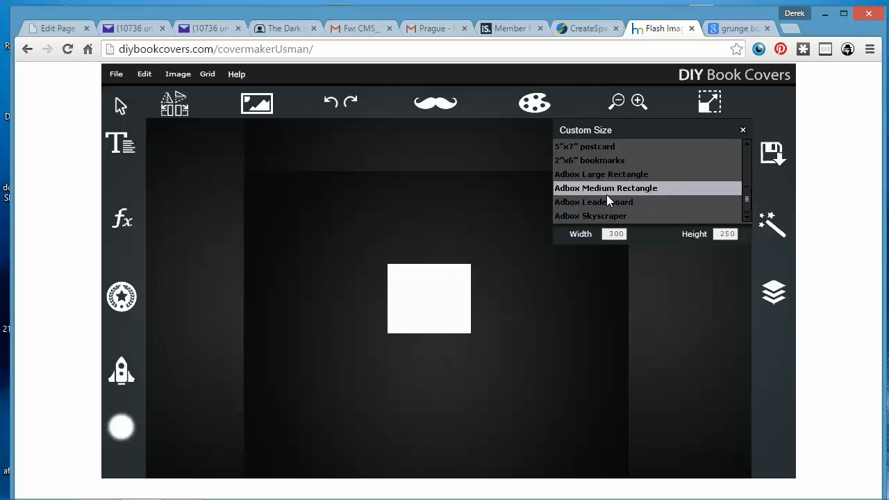
Compare the Adbox Large Rectangle and Adbox Leaderboard canvas presets again, returning to Adbox Medium Rectangle.
{"action": "left_click", "coordinate": [597, 174]}
{"action": "left_click", "coordinate": [599, 201]}
{"action": "left_click", "coordinate": [597, 189]}
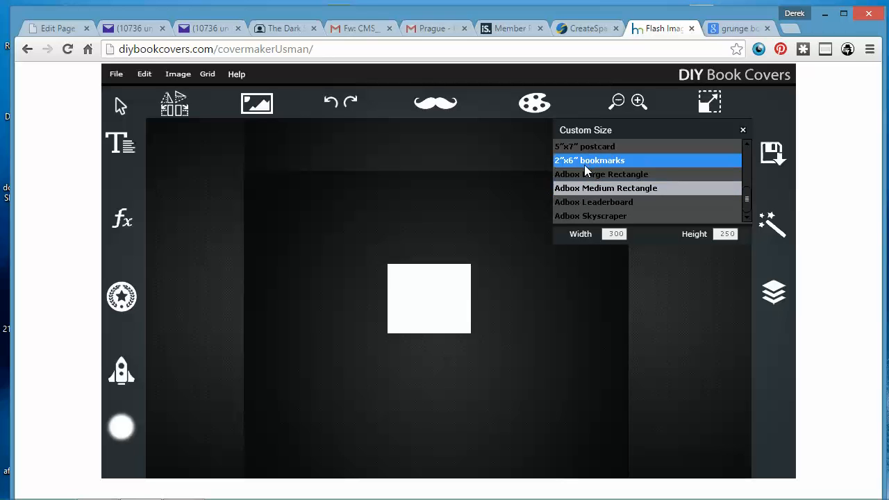
Try the 2"x6" bookmarks canvas preset, and set the canvas to 5"x7" postcard, 2138 by 1538.
{"action": "scroll", "coordinate": [594, 189], "scroll_direction": "up", "scroll_amount": 1}
{"action": "left_click", "coordinate": [595, 164]}
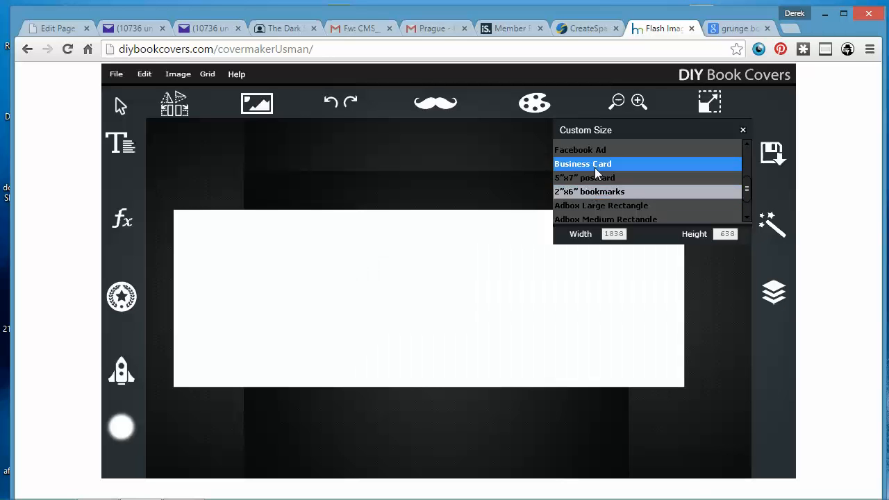
{"action": "left_click", "coordinate": [593, 178]}
{"action": "scroll", "coordinate": [603, 174], "scroll_direction": "down", "scroll_amount": 1}
Zoom out and in on the blank postcard canvas to inspect its full extent at different magnifications.
{"action": "left_click", "coordinate": [626, 104]}
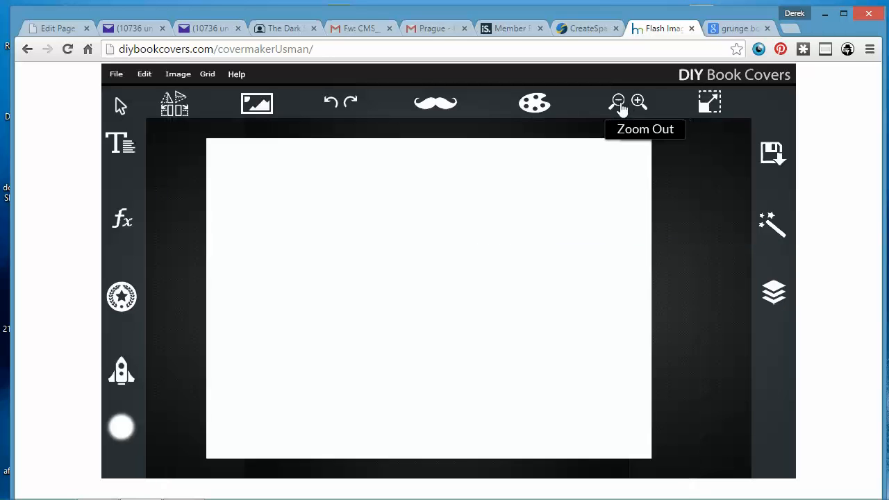
{"action": "left_click", "coordinate": [628, 105]}
{"action": "left_click", "coordinate": [638, 112]}
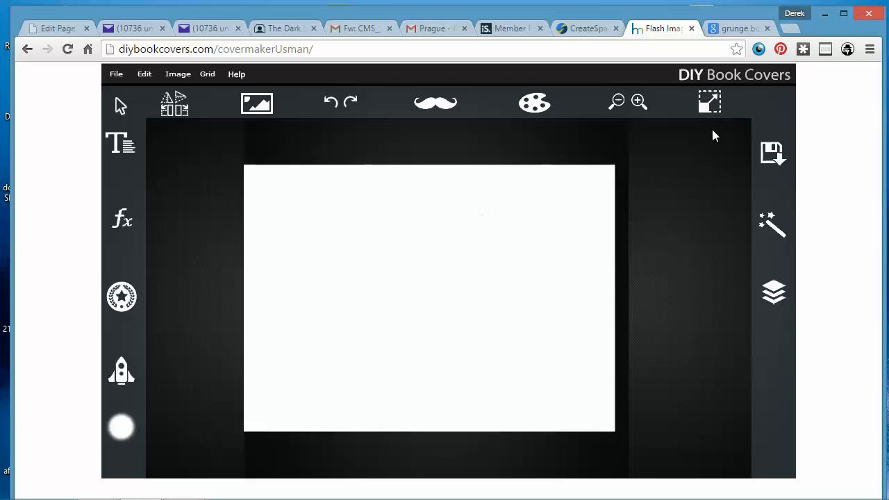
{"action": "left_click", "coordinate": [618, 104]}
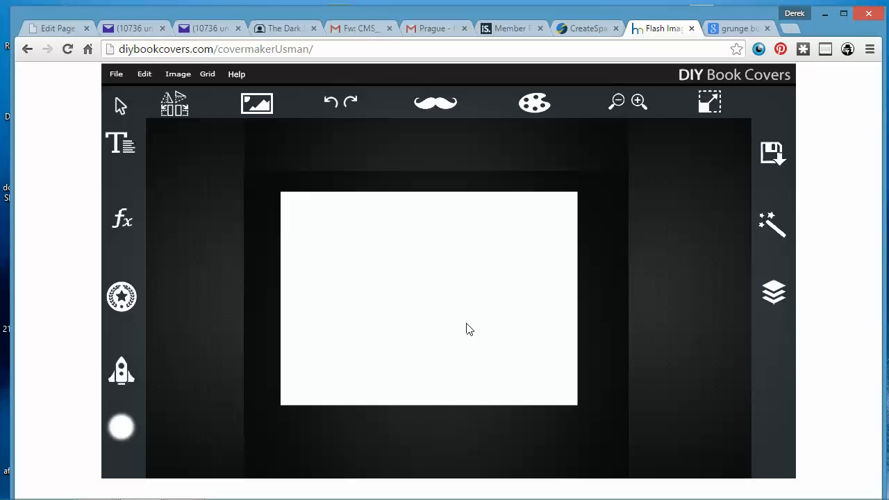
{"action": "left_click", "coordinate": [618, 111]}
{"action": "left_click", "coordinate": [638, 106]}
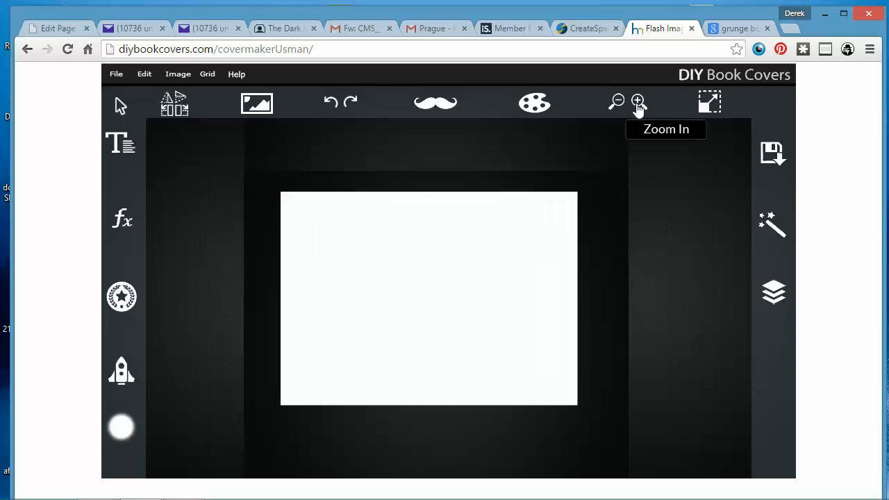
{"action": "left_click", "coordinate": [639, 106]}
{"action": "left_click", "coordinate": [617, 104]}
Show the canvas size presets and the available save formats, and choose the project format.
{"action": "left_click", "coordinate": [711, 106]}
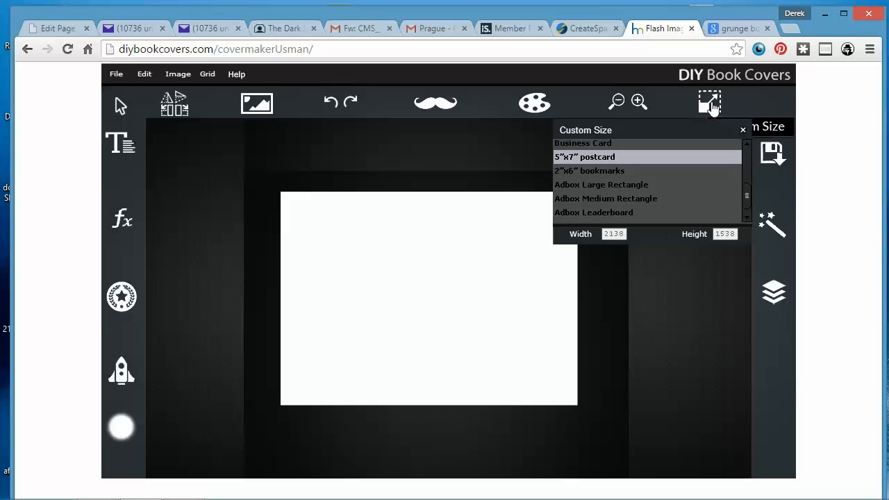
{"action": "left_click", "coordinate": [772, 154]}
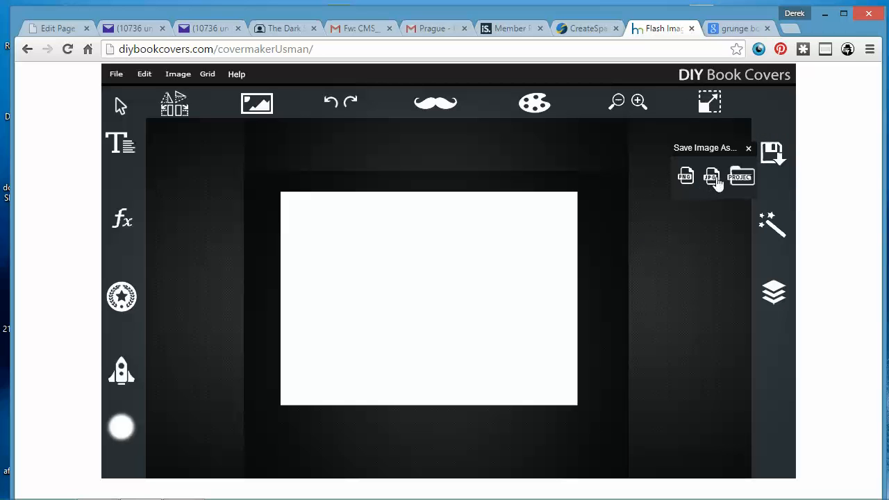
{"action": "left_click", "coordinate": [742, 178]}
Reload the cover maker page to start over with a fresh default canvas.
{"action": "right_click", "coordinate": [78, 196]}
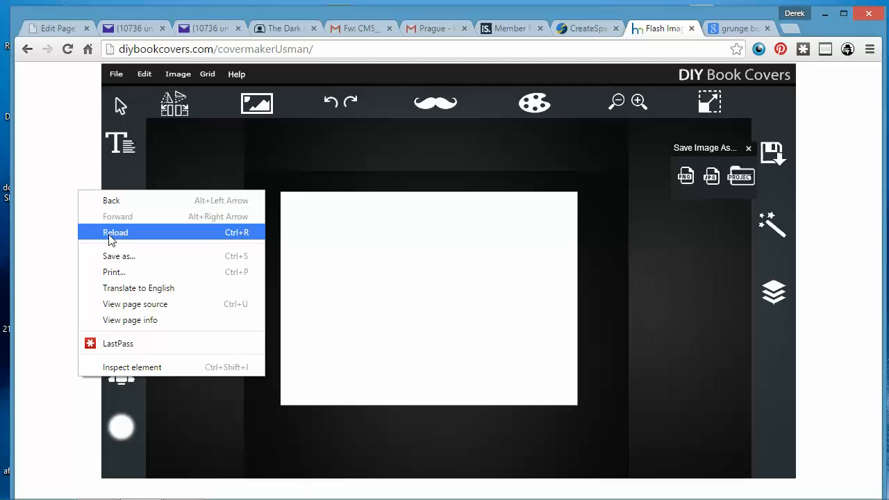
{"action": "left_click", "coordinate": [106, 236]}
{"action": "left_click", "coordinate": [440, 206]}
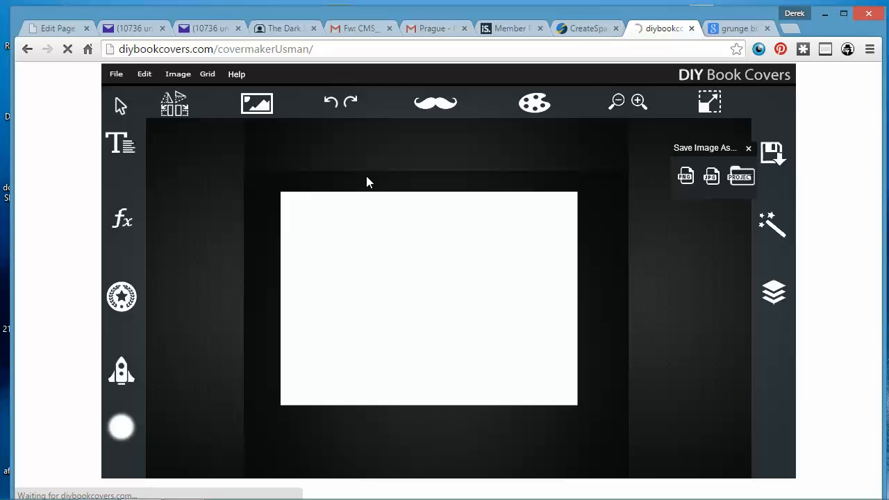
{"action": "left_click", "coordinate": [117, 75]}
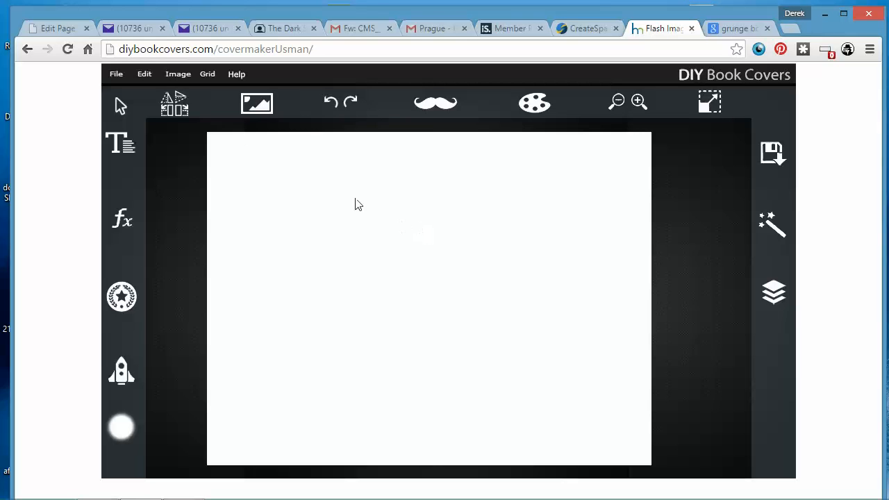
{"action": "right_click", "coordinate": [173, 153]}
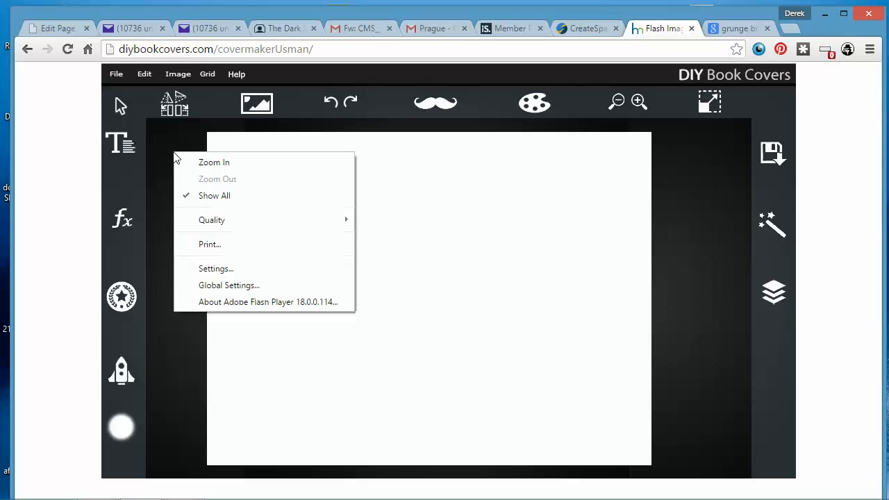
{"action": "right_click", "coordinate": [93, 182]}
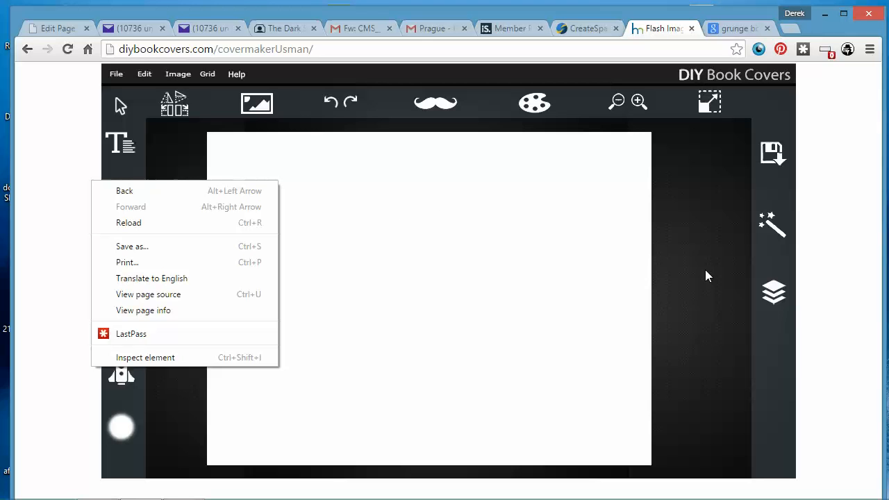
{"action": "left_click", "coordinate": [690, 177]}
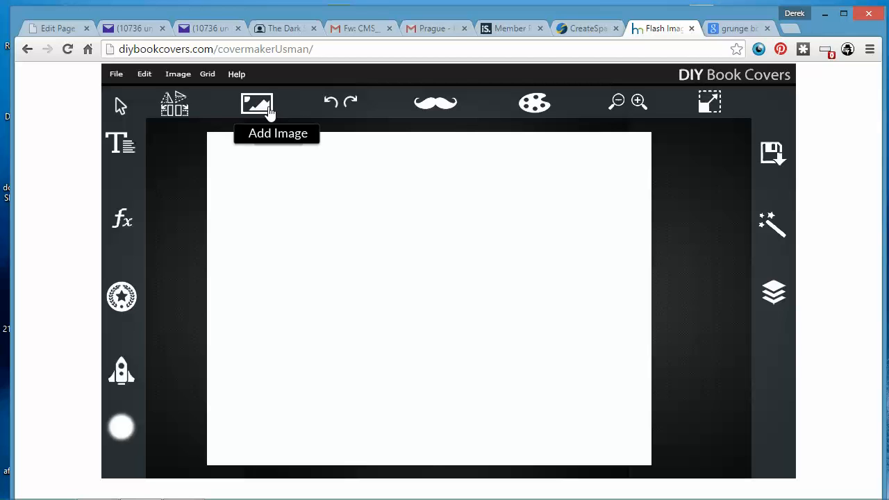
Show the layers and look through the available blend modes, keeping the mode at Normal.
{"action": "left_click", "coordinate": [773, 292]}
{"action": "left_click", "coordinate": [762, 337]}
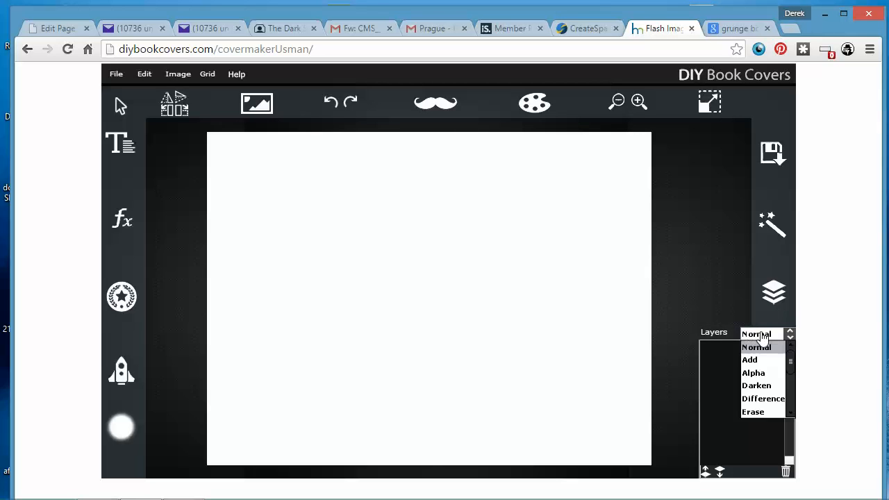
{"action": "scroll", "coordinate": [760, 389], "scroll_direction": "down", "scroll_amount": 2}
{"action": "scroll", "coordinate": [761, 389], "scroll_direction": "down", "scroll_amount": 2}
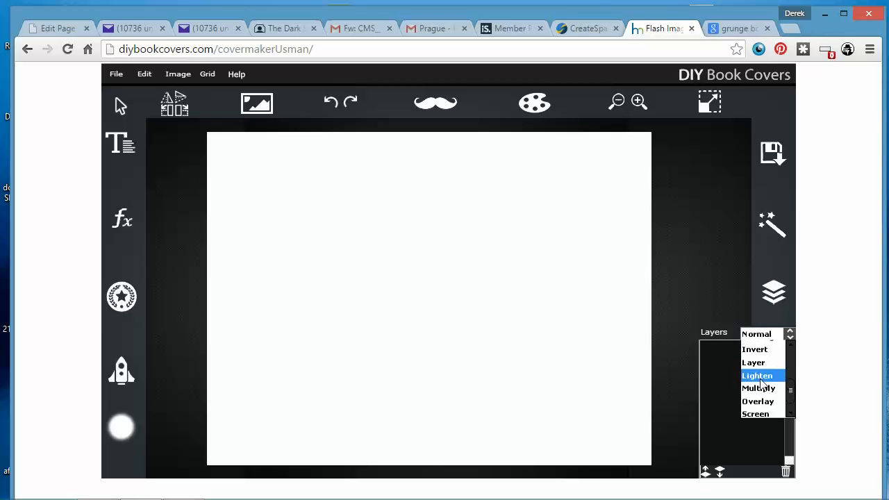
{"action": "scroll", "coordinate": [761, 385], "scroll_direction": "up", "scroll_amount": 4}
{"action": "left_click", "coordinate": [740, 264]}
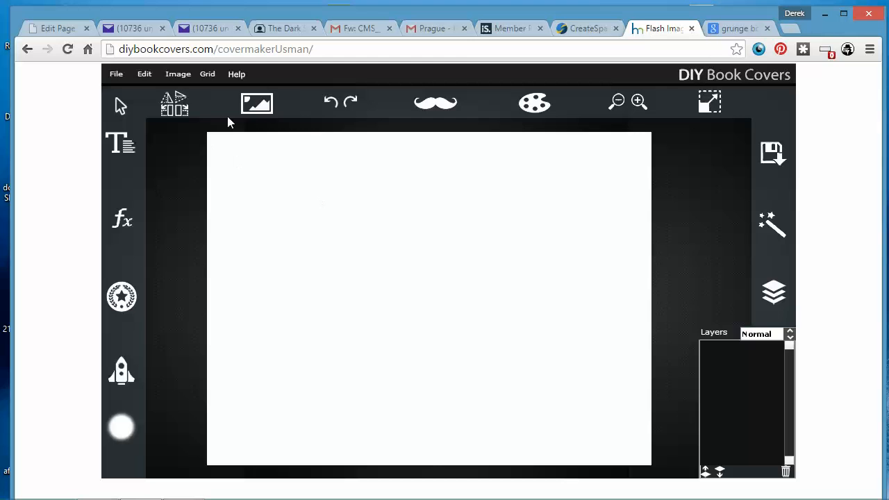
Import the ruined building image 13012670_l from the newsamples folder onto the canvas.
{"action": "left_click", "coordinate": [256, 105]}
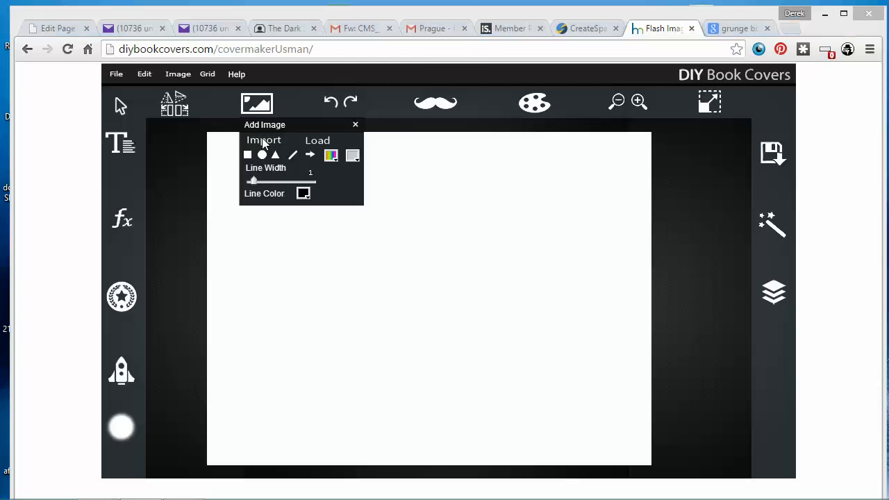
{"action": "left_click", "coordinate": [262, 139]}
{"action": "left_click", "coordinate": [326, 232]}
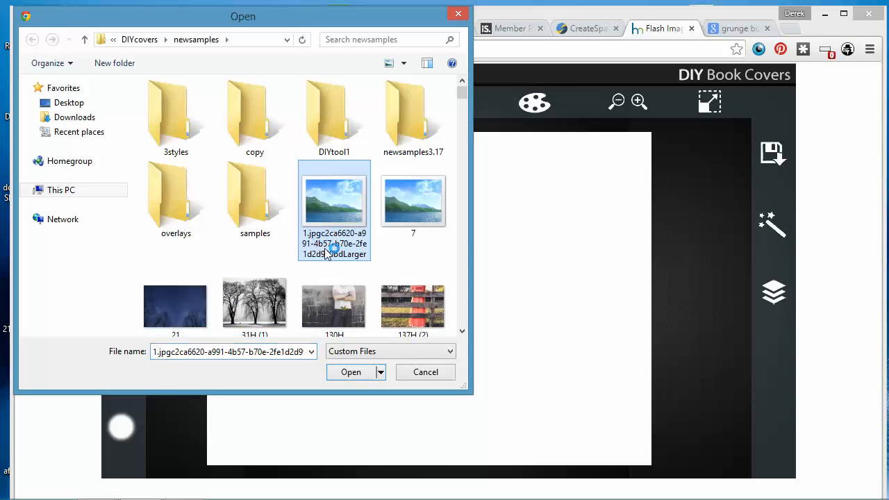
{"action": "scroll", "coordinate": [324, 240], "scroll_direction": "down", "scroll_amount": 5}
{"action": "scroll", "coordinate": [296, 202], "scroll_direction": "up", "scroll_amount": 2}
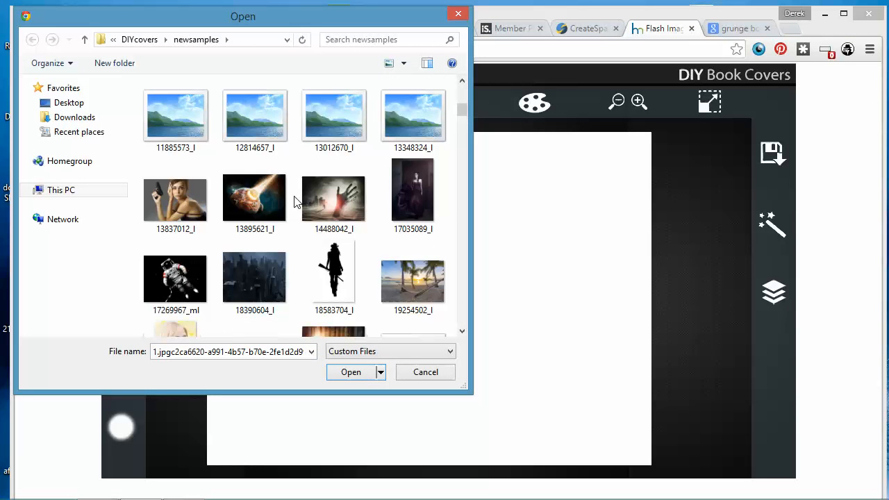
{"action": "scroll", "coordinate": [296, 201], "scroll_direction": "up", "scroll_amount": 2}
{"action": "scroll", "coordinate": [297, 202], "scroll_direction": "down", "scroll_amount": 2}
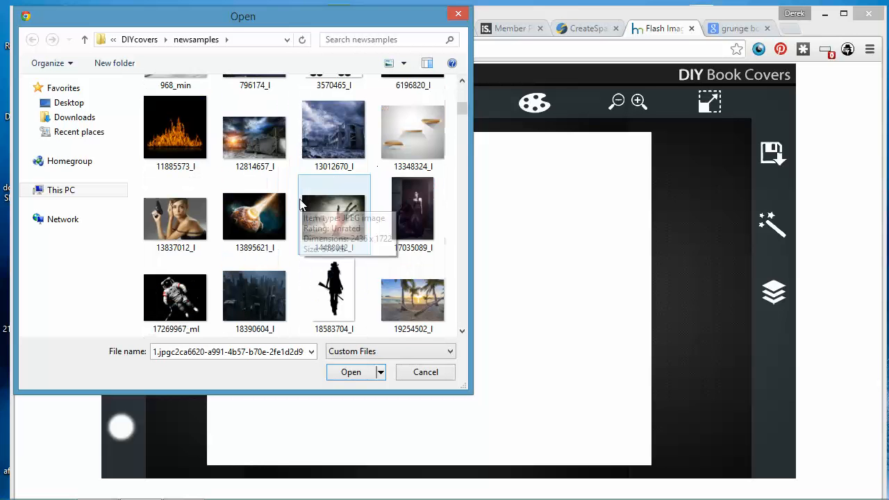
{"action": "left_click", "coordinate": [338, 149]}
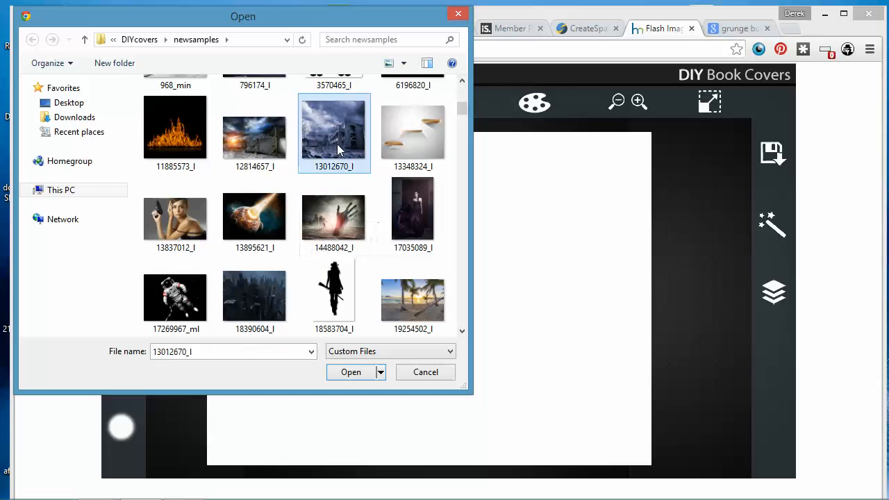
{"action": "left_click", "coordinate": [350, 373]}
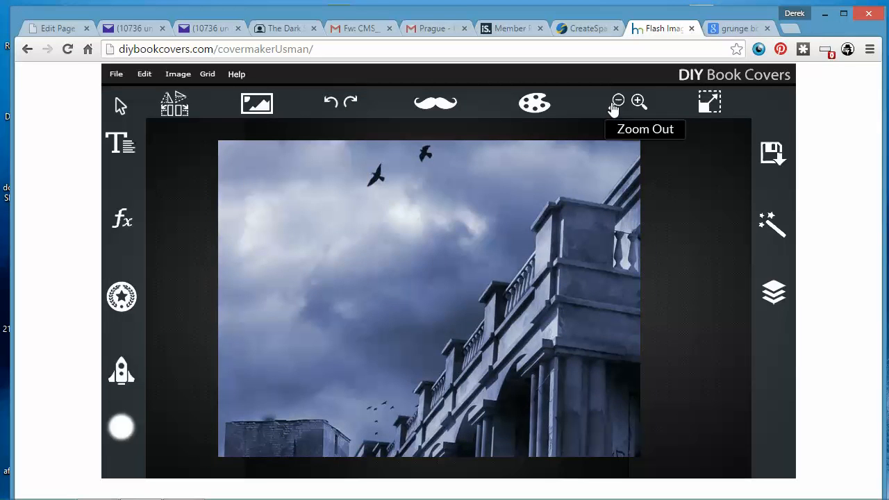
Set the canvas to the 6"x9" preset, 1800 by 2700, with the imported image in place.
{"action": "left_click", "coordinate": [613, 106]}
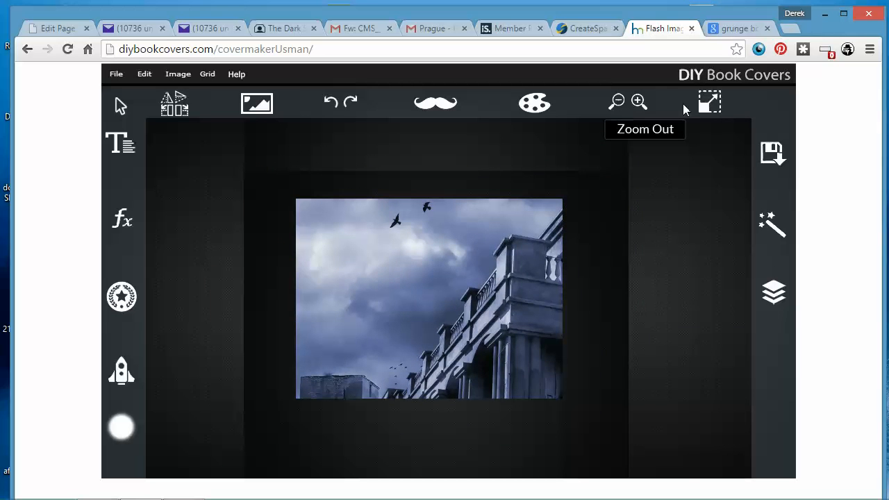
{"action": "left_click", "coordinate": [709, 104]}
{"action": "left_click", "coordinate": [578, 159]}
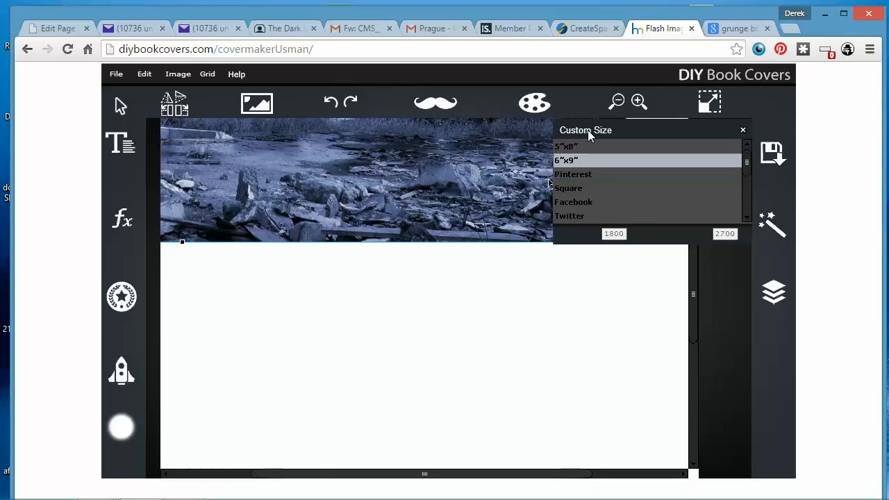
{"action": "left_click", "coordinate": [615, 105]}
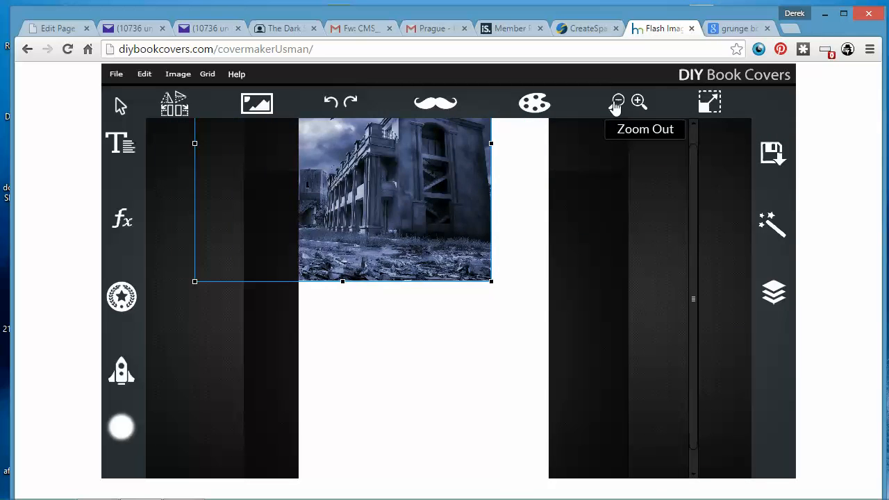
{"action": "left_click", "coordinate": [615, 104]}
Try the 5"x8", Pinterest, Facebook and Business Card presets around the imported image, and return to 6"x9".
{"action": "left_click", "coordinate": [709, 103]}
{"action": "left_click", "coordinate": [591, 160]}
{"action": "left_click", "coordinate": [587, 146]}
{"action": "left_click", "coordinate": [590, 173]}
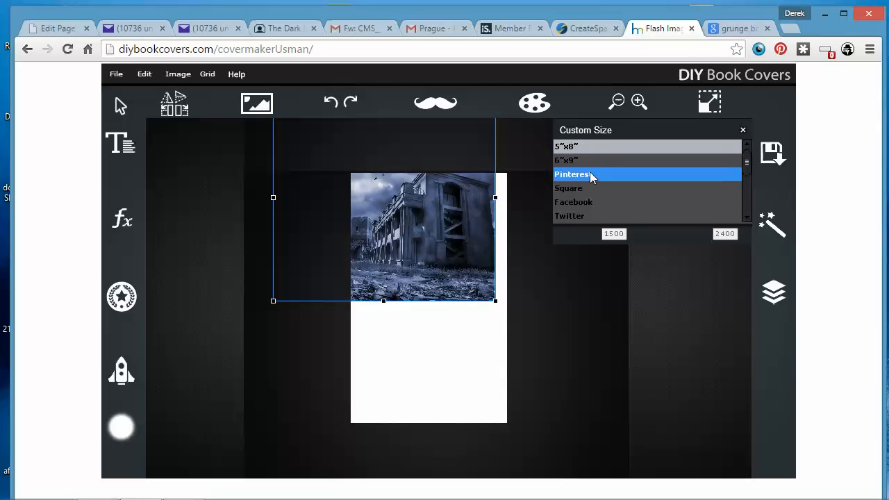
{"action": "left_click", "coordinate": [588, 202]}
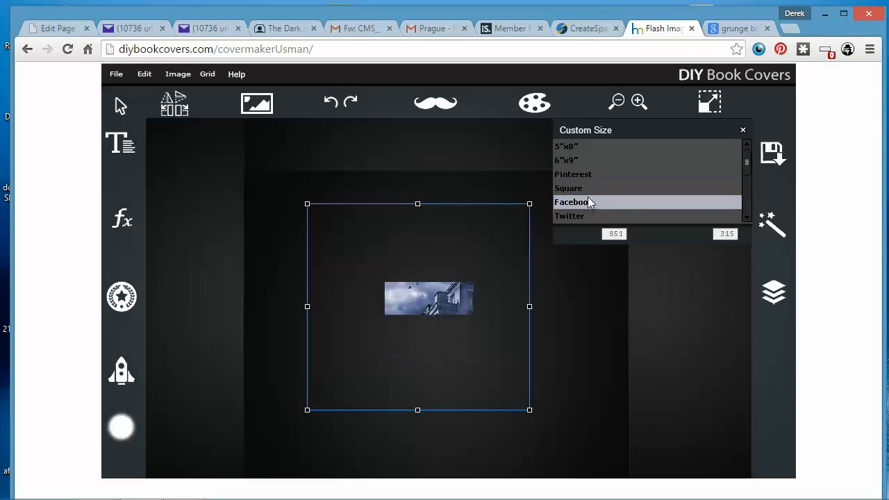
{"action": "scroll", "coordinate": [590, 200], "scroll_direction": "down", "scroll_amount": 1}
{"action": "scroll", "coordinate": [629, 180], "scroll_direction": "down", "scroll_amount": 1}
{"action": "left_click", "coordinate": [623, 191]}
{"action": "scroll", "coordinate": [625, 186], "scroll_direction": "up", "scroll_amount": 2}
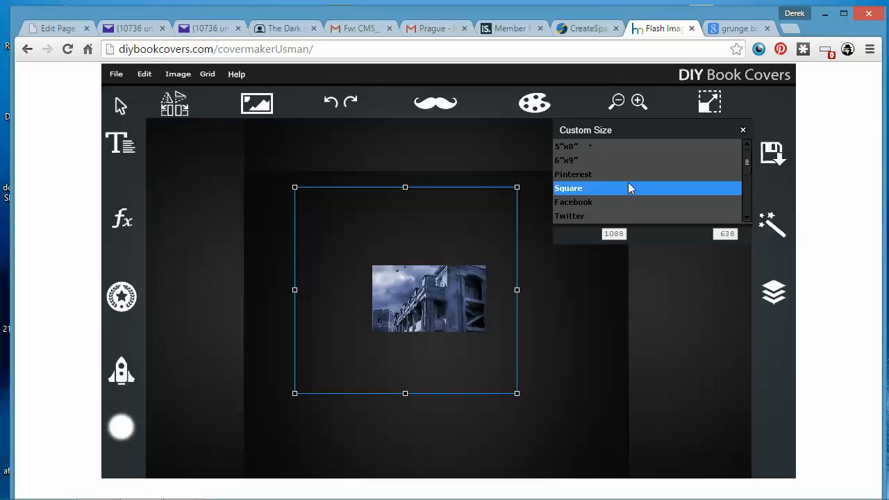
{"action": "left_click", "coordinate": [590, 161]}
Move the ruined building image to the middle of the canvas and enlarge it to cover the whole 6"x9" area.
{"action": "left_click_drag", "start_coordinate": [446, 224], "coordinate": [463, 345]}
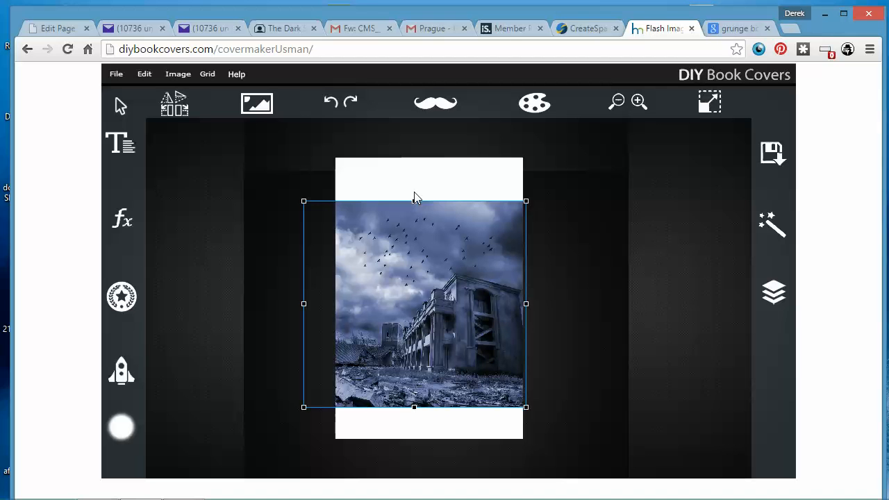
{"action": "left_click_drag", "start_coordinate": [415, 184], "coordinate": [415, 161]}
{"action": "left_click_drag", "start_coordinate": [417, 210], "coordinate": [420, 204]}
{"action": "mouse_move", "coordinate": [527, 304]}
{"action": "left_mouse_down"}
{"action": "mouse_move", "coordinate": [570, 304]}
{"action": "mouse_move", "coordinate": [531, 304]}
{"action": "left_mouse_up"}
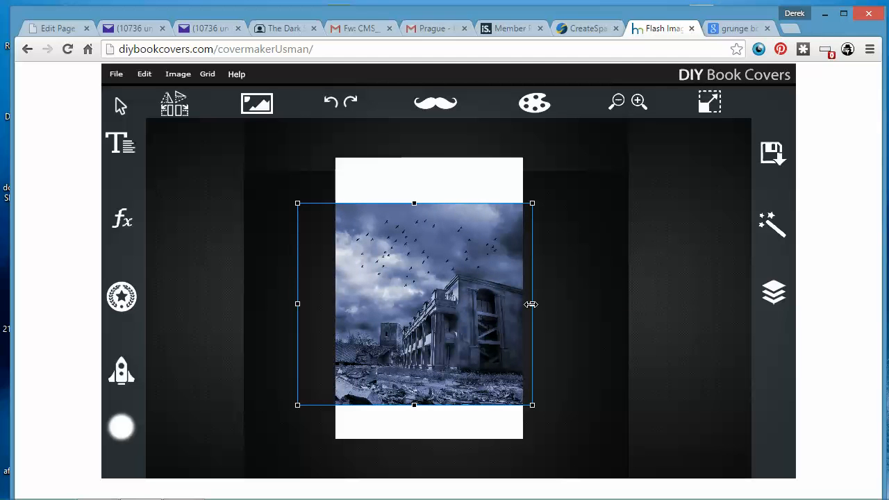
{"action": "left_click_drag", "start_coordinate": [529, 202], "coordinate": [592, 164]}
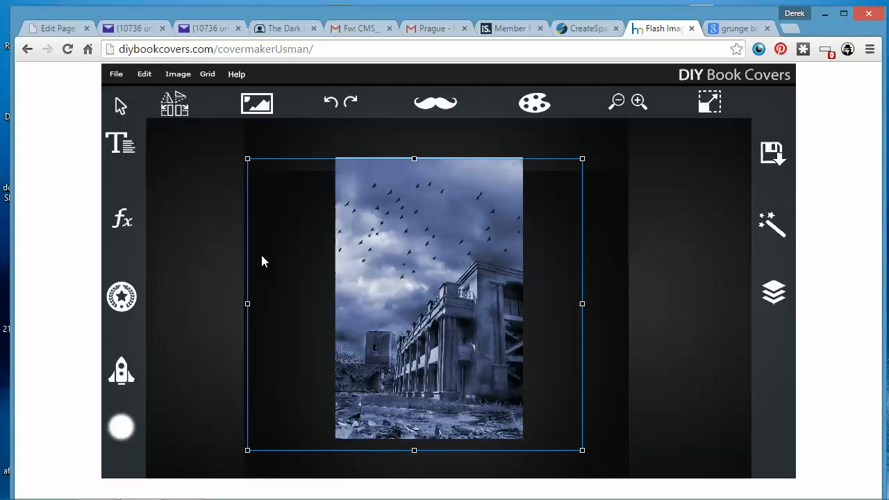
Shrink the image to slightly wider than the canvas, try it in the lower half, and place it at the canvas's top edge.
{"action": "left_click_drag", "start_coordinate": [457, 279], "coordinate": [489, 275]}
{"action": "left_click_drag", "start_coordinate": [283, 153], "coordinate": [347, 189]}
{"action": "left_click_drag", "start_coordinate": [435, 265], "coordinate": [411, 214]}
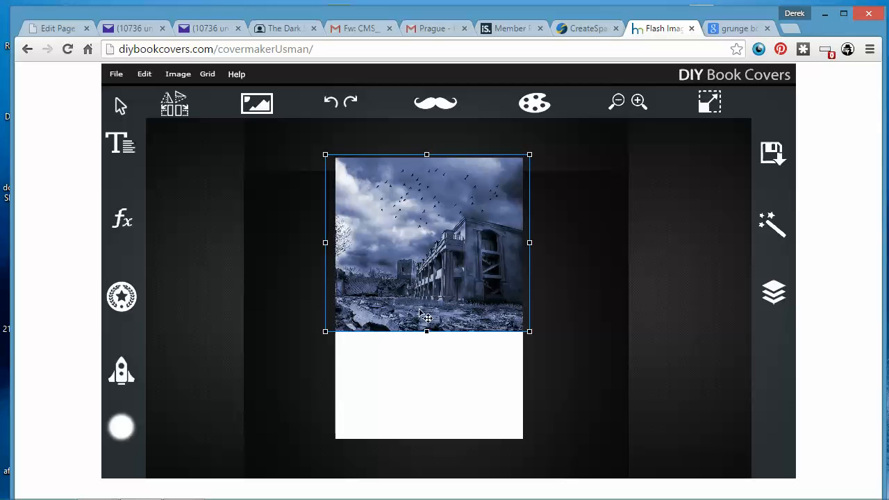
{"action": "left_click_drag", "start_coordinate": [432, 264], "coordinate": [435, 361]}
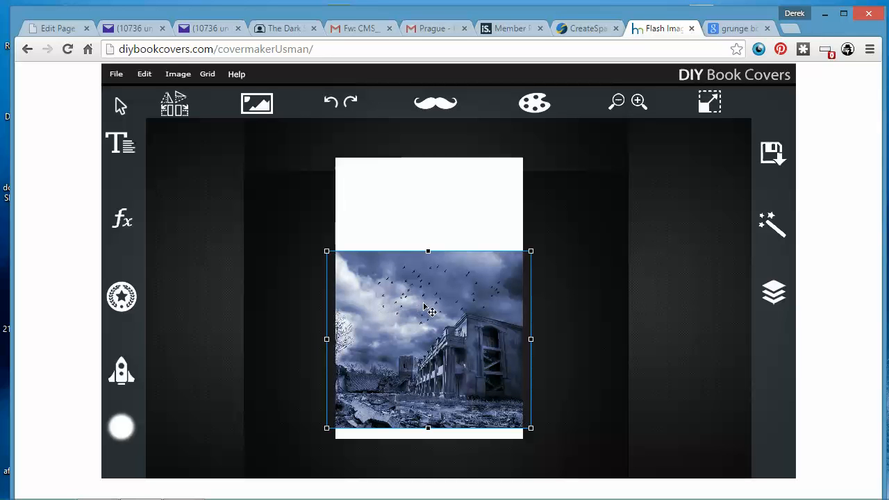
{"action": "left_click_drag", "start_coordinate": [422, 306], "coordinate": [417, 213]}
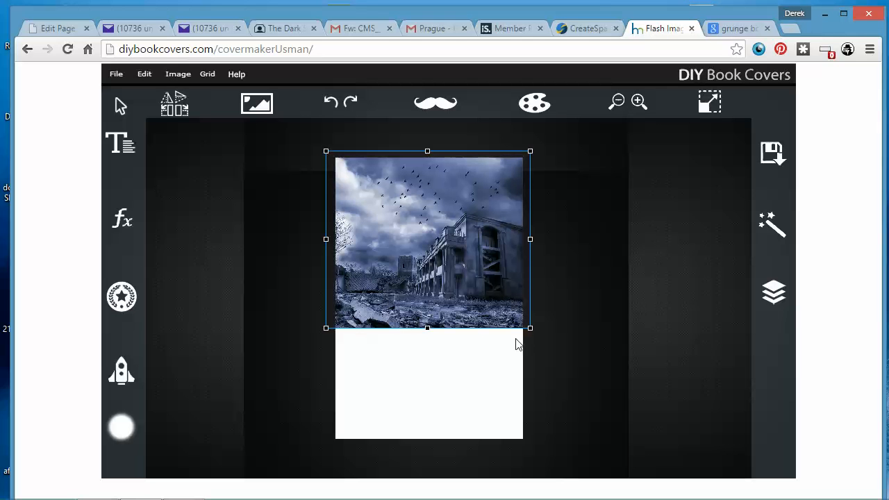
Enlarge the ruined building image to cover the whole 6"x9" canvas and shift it so no white edge remains.
{"action": "left_click_drag", "start_coordinate": [531, 327], "coordinate": [601, 375]}
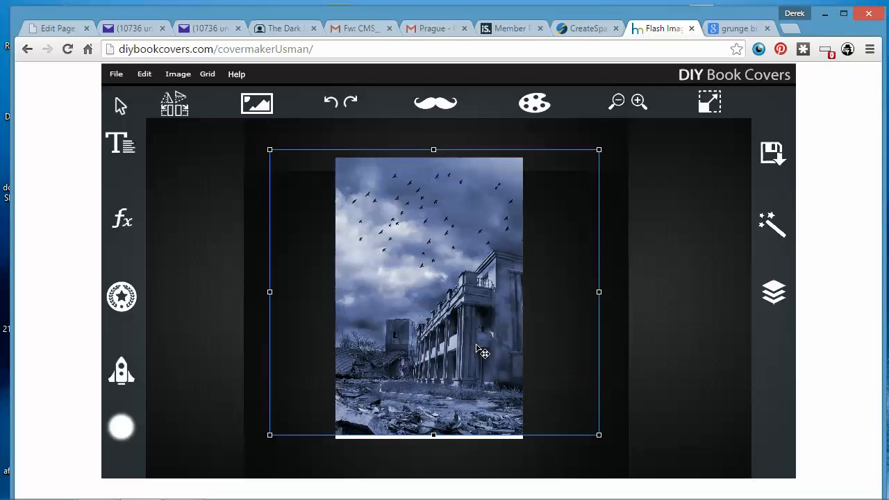
{"action": "left_click_drag", "start_coordinate": [482, 352], "coordinate": [481, 360]}
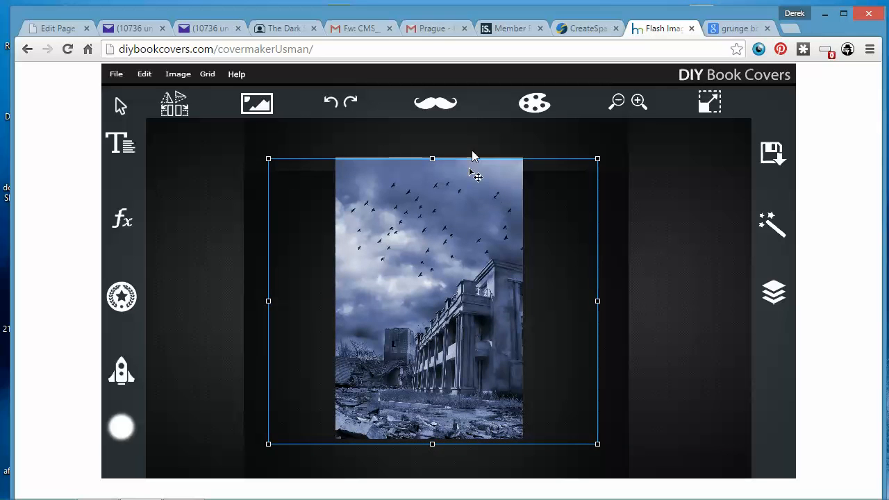
{"action": "left_click_drag", "start_coordinate": [450, 222], "coordinate": [451, 211]}
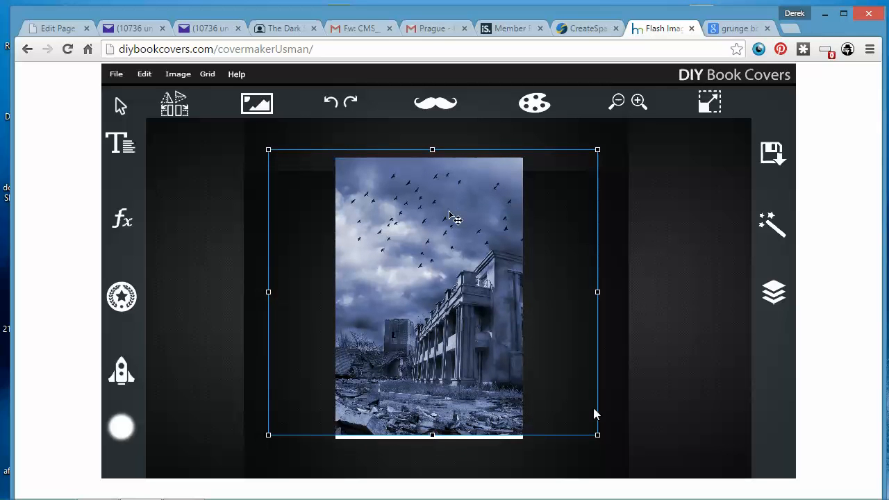
{"action": "left_click_drag", "start_coordinate": [601, 441], "coordinate": [602, 442]}
{"action": "left_click_drag", "start_coordinate": [459, 342], "coordinate": [457, 348]}
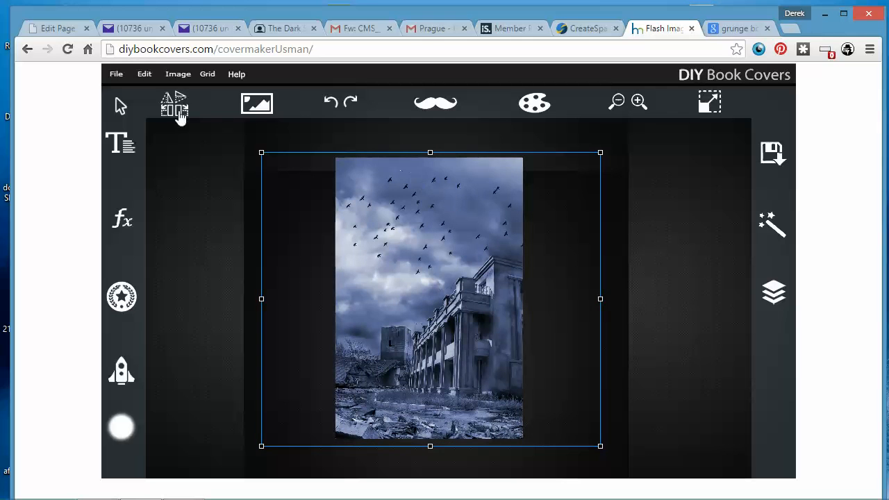
{"action": "mouse_move", "coordinate": [408, 244]}
{"action": "left_mouse_down"}
{"action": "mouse_move", "coordinate": [435, 253]}
{"action": "mouse_move", "coordinate": [416, 249]}
{"action": "left_mouse_up"}
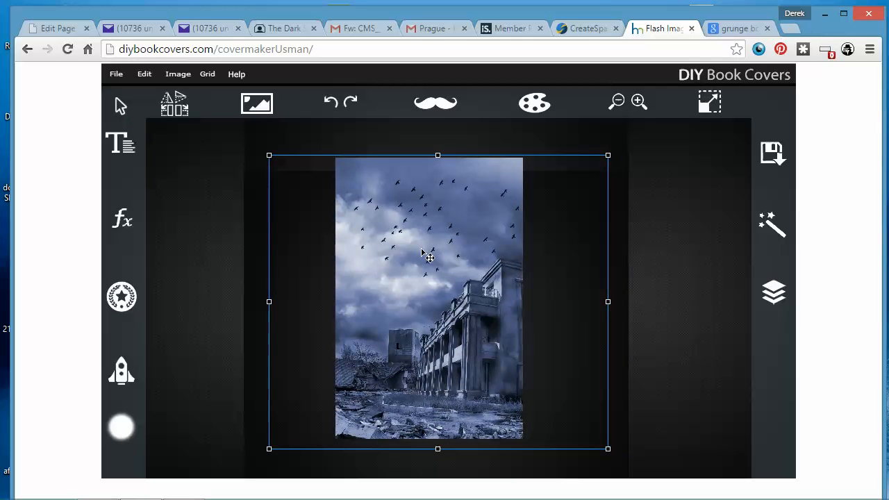
Adjust the building image's colors to hue -18, saturation 72, brightness -16 and contrast -14.
{"action": "left_click", "coordinate": [536, 102]}
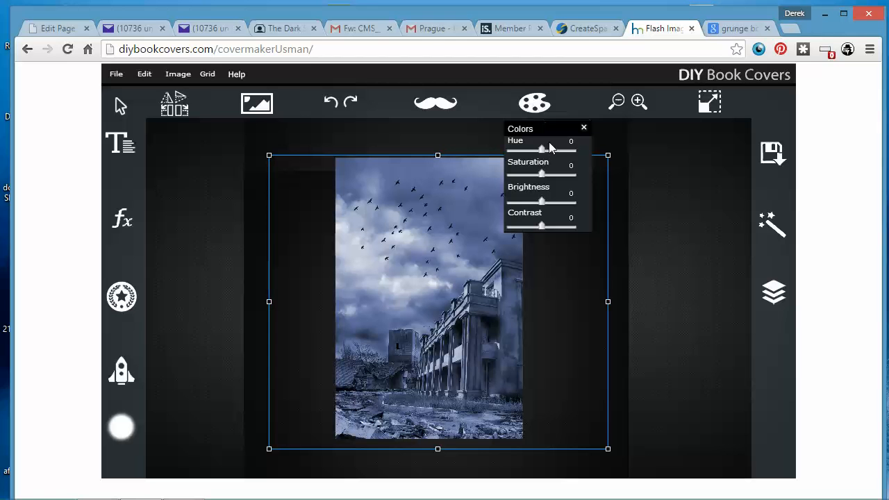
{"action": "left_click_drag", "start_coordinate": [544, 153], "coordinate": [515, 217]}
{"action": "left_click_drag", "start_coordinate": [554, 238], "coordinate": [531, 208]}
{"action": "left_click_drag", "start_coordinate": [549, 177], "coordinate": [566, 189]}
{"action": "mouse_move", "coordinate": [545, 152]}
{"action": "left_mouse_down"}
{"action": "mouse_move", "coordinate": [558, 156]}
{"action": "mouse_move", "coordinate": [541, 159]}
{"action": "left_mouse_up"}
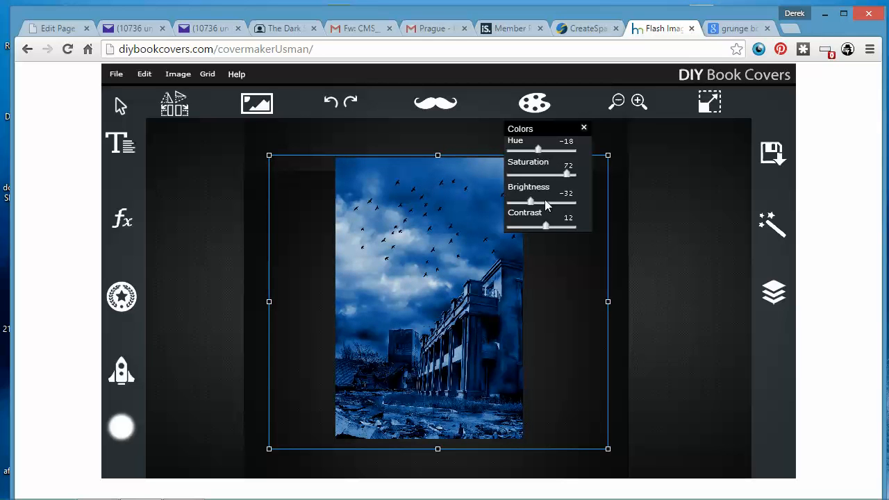
{"action": "left_click_drag", "start_coordinate": [547, 227], "coordinate": [537, 206]}
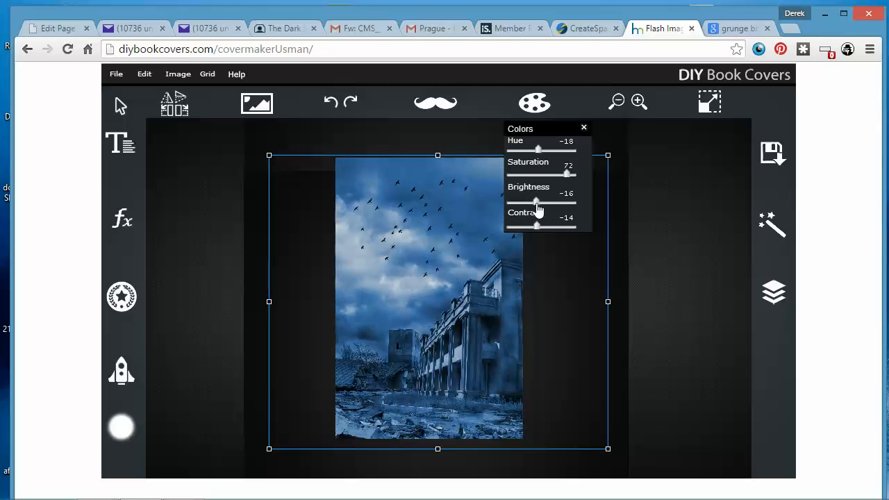
Try a saturation of 10 on the building image, and recolor it orange with saturation 86 and hue 158.
{"action": "mouse_move", "coordinate": [564, 178]}
{"action": "left_mouse_down"}
{"action": "mouse_move", "coordinate": [492, 192]}
{"action": "mouse_move", "coordinate": [626, 192]}
{"action": "mouse_move", "coordinate": [560, 186]}
{"action": "mouse_move", "coordinate": [559, 173]}
{"action": "left_mouse_up"}
{"action": "left_click_drag", "start_coordinate": [560, 175], "coordinate": [544, 174]}
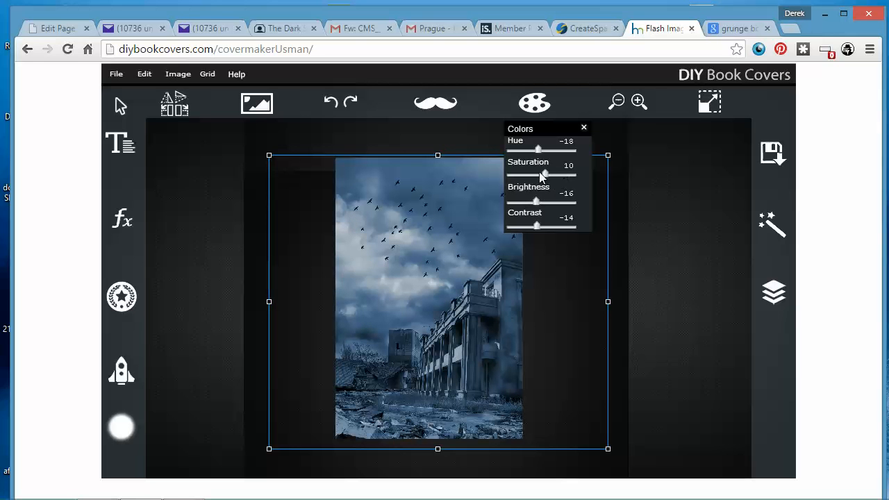
{"action": "left_click_drag", "start_coordinate": [545, 179], "coordinate": [534, 193]}
{"action": "left_click_drag", "start_coordinate": [527, 175], "coordinate": [574, 191]}
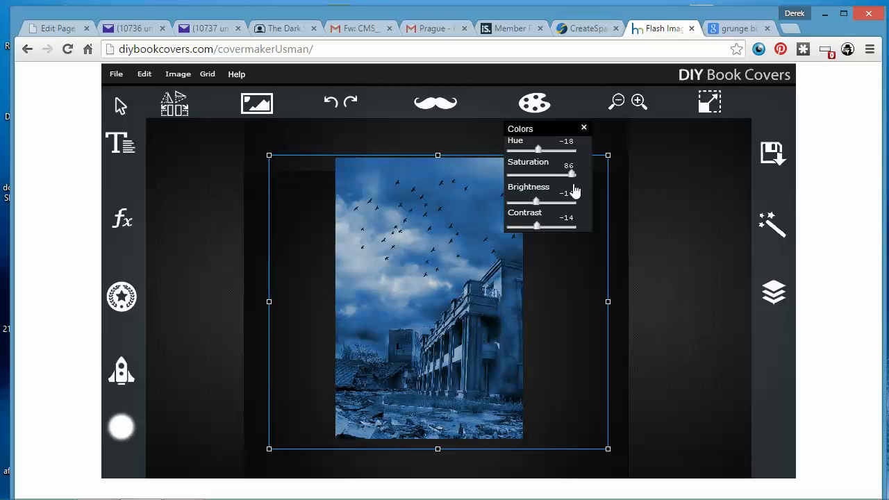
{"action": "left_click_drag", "start_coordinate": [534, 150], "coordinate": [573, 162]}
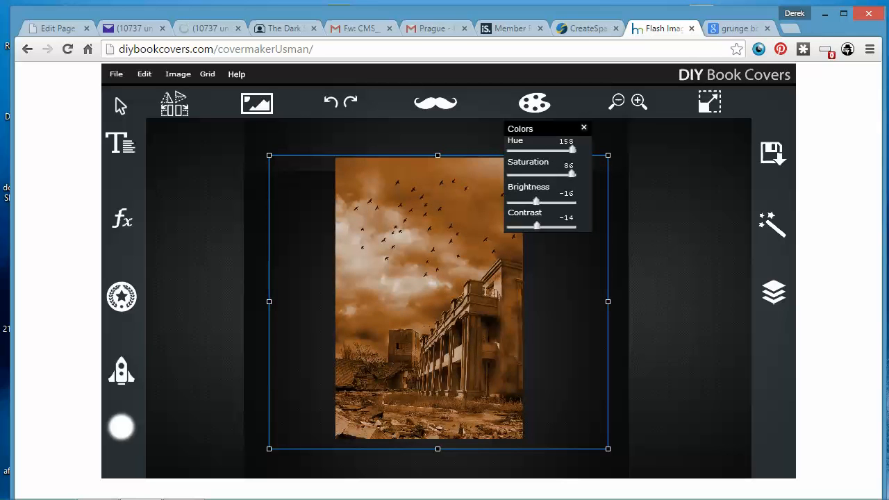
{"action": "left_click", "coordinate": [478, 255]}
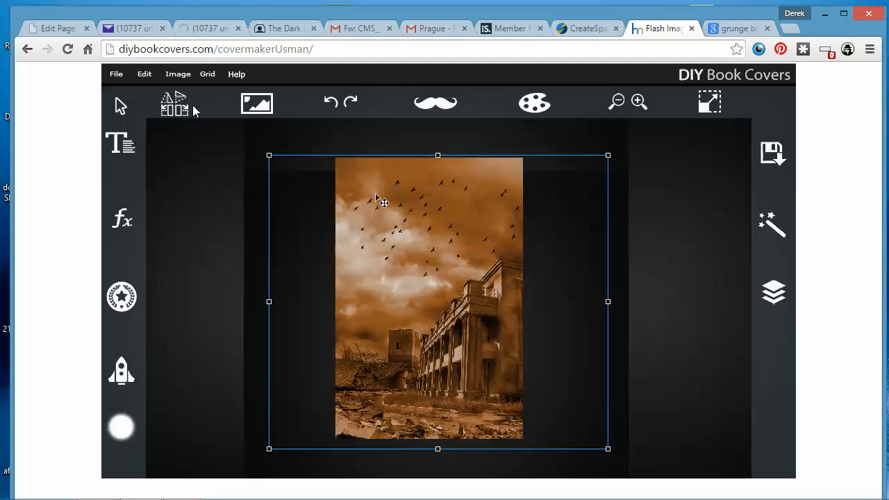
{"action": "left_click", "coordinate": [239, 152]}
{"action": "left_click", "coordinate": [256, 103]}
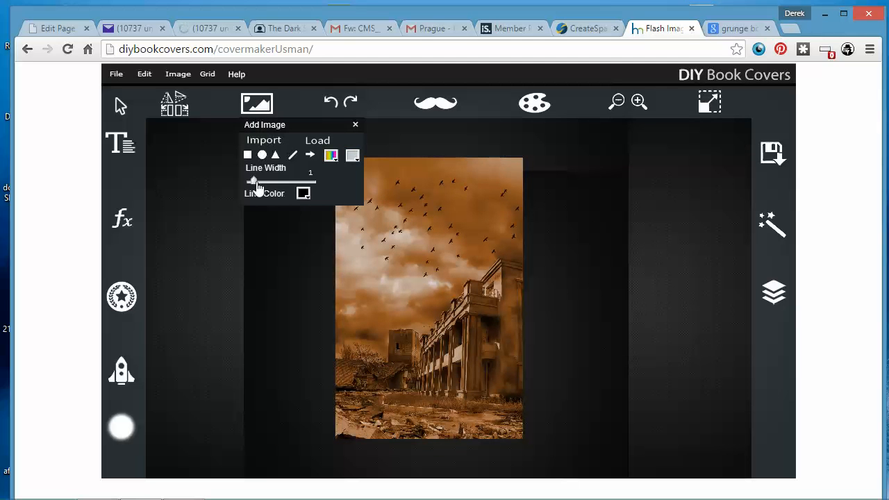
{"action": "left_click", "coordinate": [264, 141]}
{"action": "left_click", "coordinate": [406, 208]}
{"action": "scroll", "coordinate": [402, 208], "scroll_direction": "down", "scroll_amount": 5}
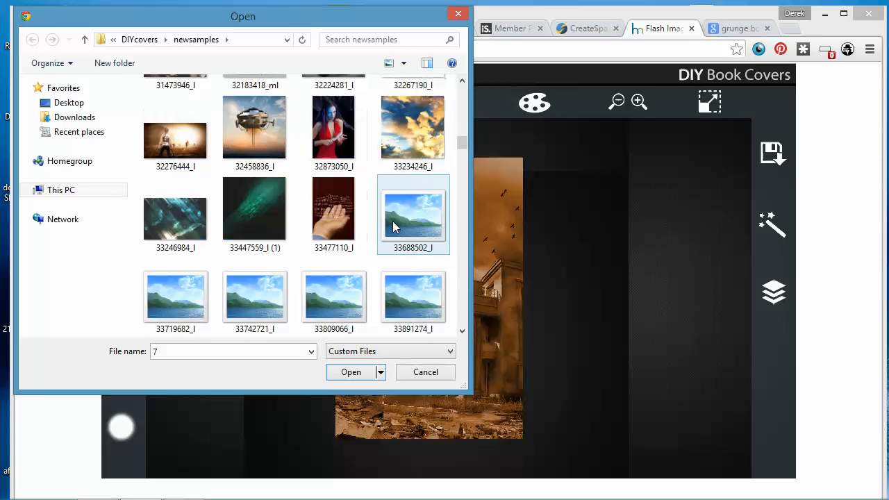
{"action": "scroll", "coordinate": [375, 222], "scroll_direction": "down", "scroll_amount": 2}
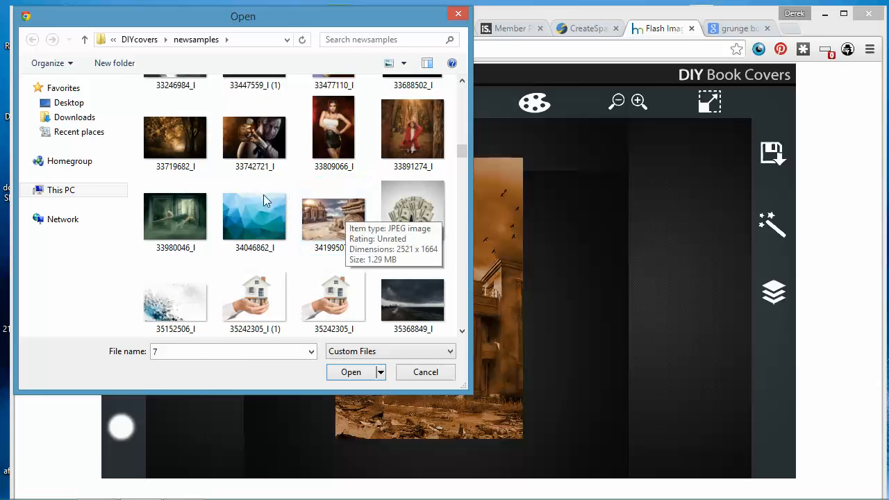
{"action": "scroll", "coordinate": [232, 222], "scroll_direction": "down", "scroll_amount": 2}
{"action": "scroll", "coordinate": [238, 234], "scroll_direction": "down", "scroll_amount": 3}
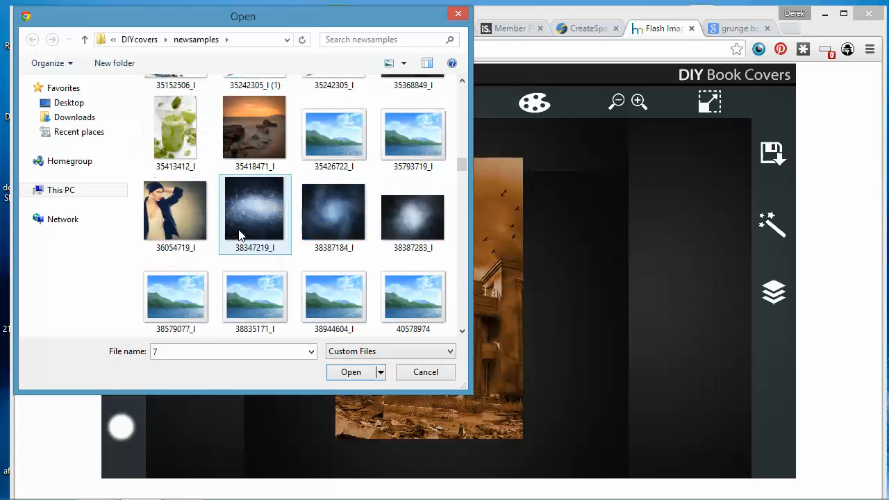
{"action": "scroll", "coordinate": [243, 234], "scroll_direction": "down", "scroll_amount": 1}
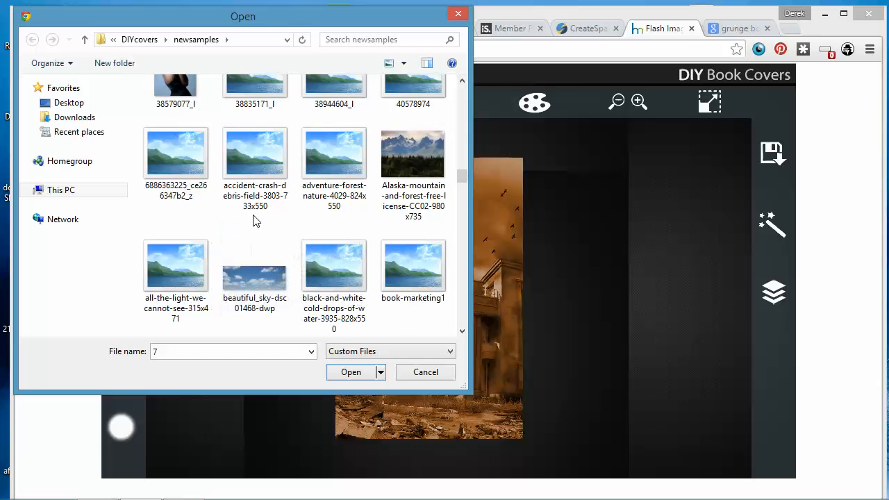
{"action": "scroll", "coordinate": [251, 227], "scroll_direction": "up", "scroll_amount": 3}
{"action": "scroll", "coordinate": [257, 220], "scroll_direction": "up", "scroll_amount": 2}
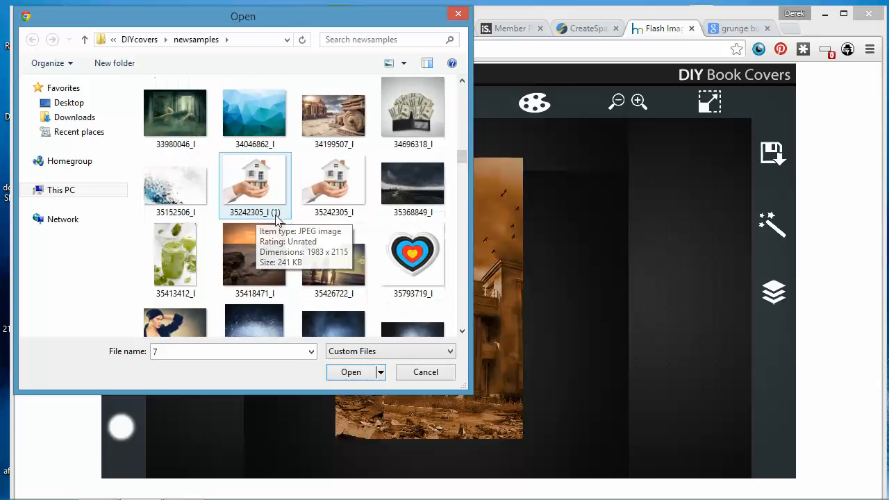
{"action": "scroll", "coordinate": [274, 220], "scroll_direction": "up", "scroll_amount": 3}
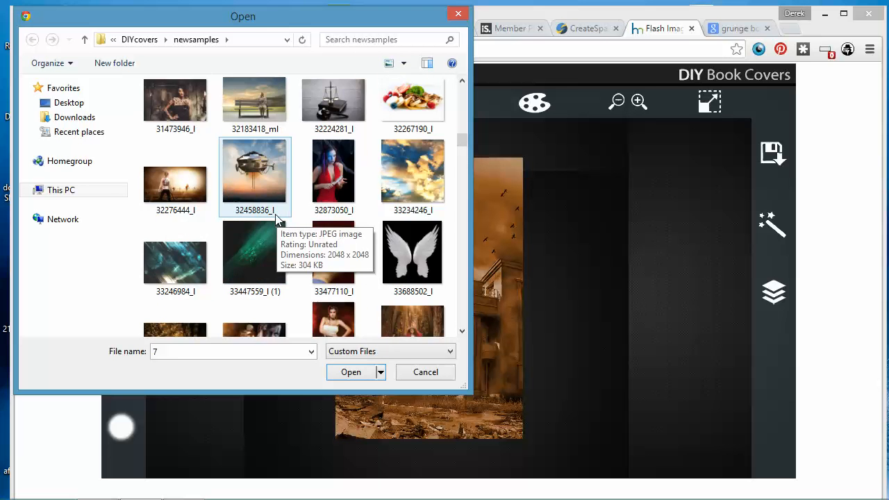
{"action": "scroll", "coordinate": [277, 220], "scroll_direction": "down", "scroll_amount": 6}
{"action": "scroll", "coordinate": [273, 222], "scroll_direction": "down", "scroll_amount": 3}
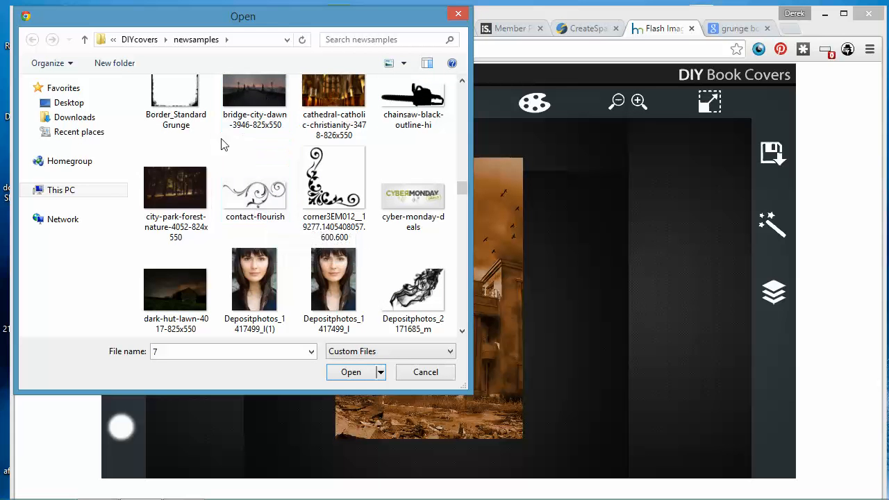
{"action": "scroll", "coordinate": [270, 221], "scroll_direction": "down", "scroll_amount": 3}
{"action": "scroll", "coordinate": [204, 185], "scroll_direction": "down", "scroll_amount": 12}
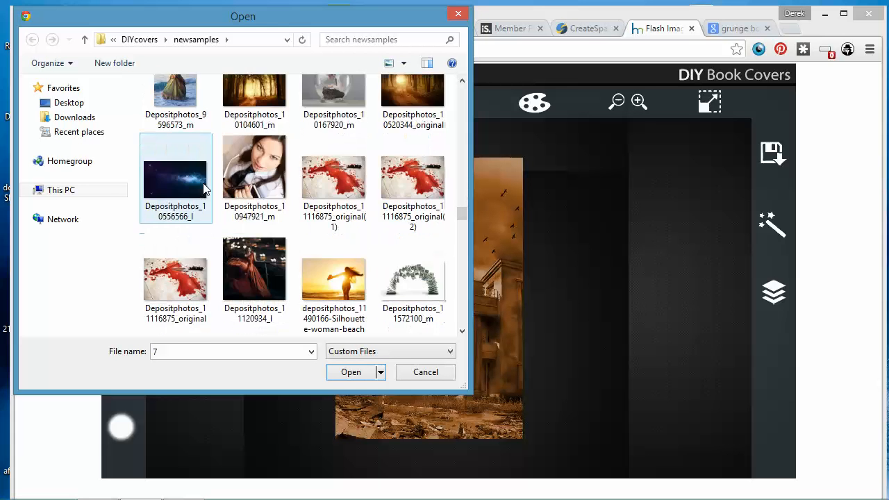
{"action": "scroll", "coordinate": [207, 188], "scroll_direction": "down", "scroll_amount": 2}
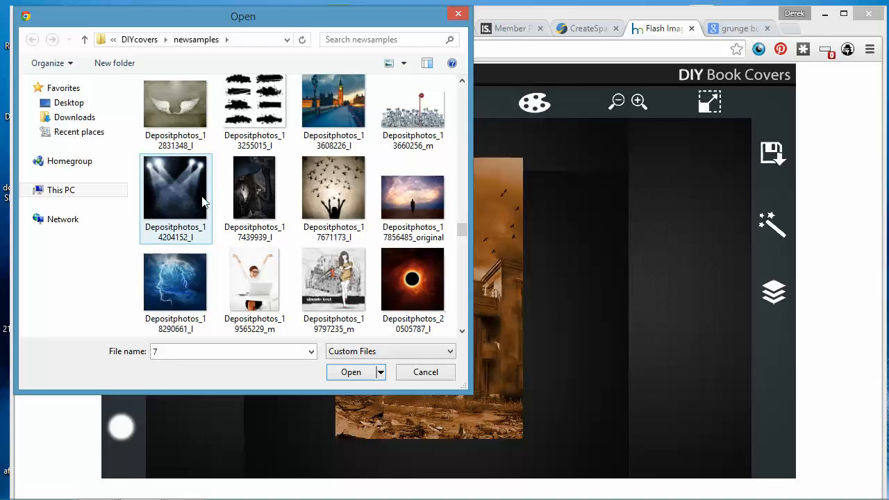
{"action": "scroll", "coordinate": [245, 221], "scroll_direction": "down", "scroll_amount": 6}
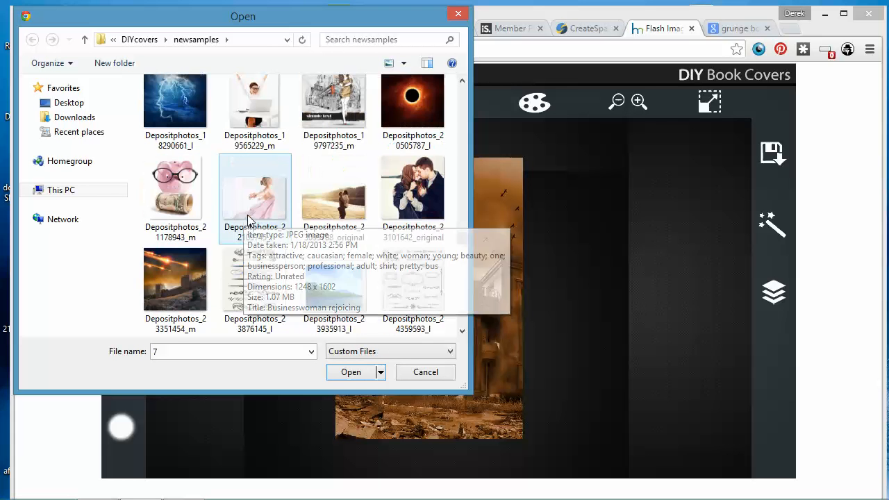
{"action": "scroll", "coordinate": [251, 221], "scroll_direction": "down", "scroll_amount": 8}
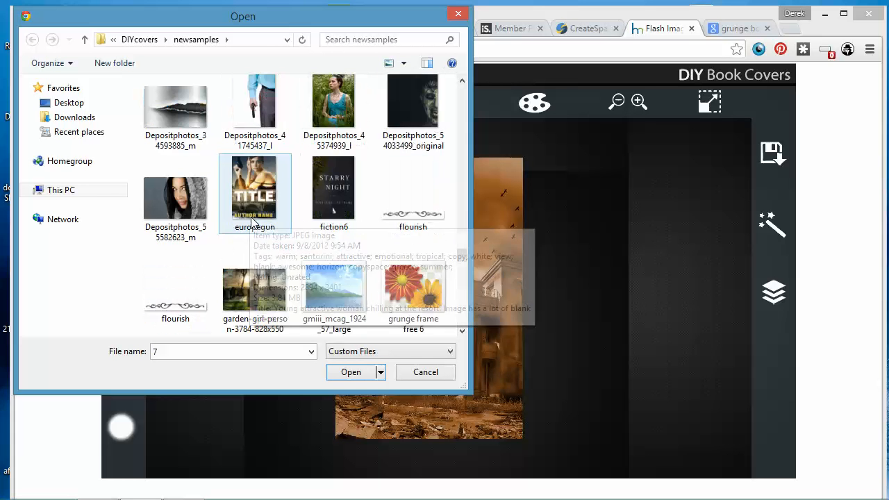
{"action": "scroll", "coordinate": [251, 221], "scroll_direction": "down", "scroll_amount": 5}
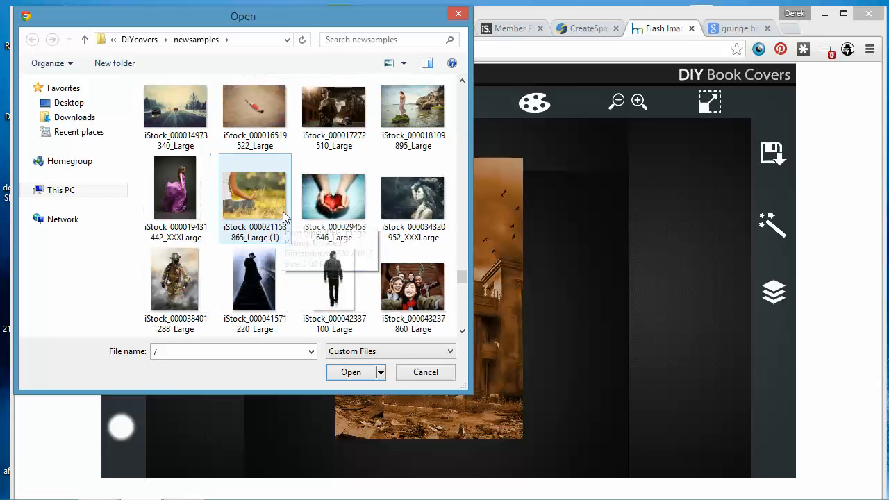
{"action": "scroll", "coordinate": [284, 209], "scroll_direction": "up", "scroll_amount": 5}
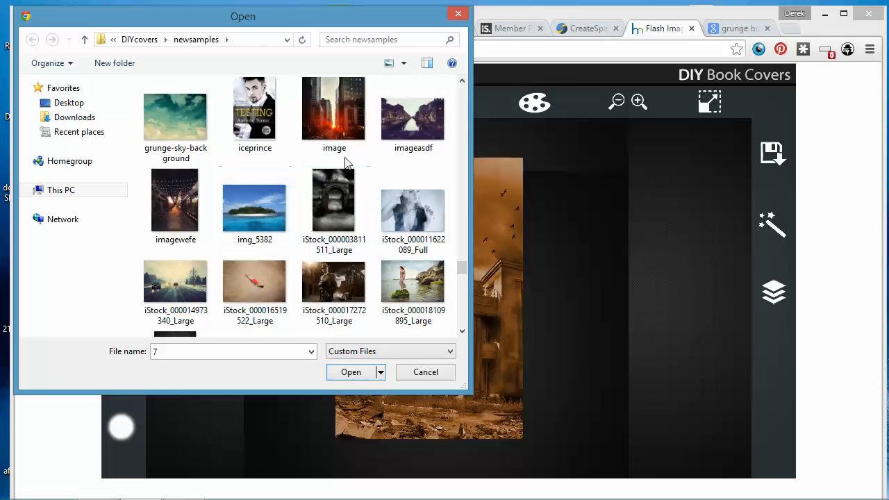
{"action": "scroll", "coordinate": [321, 164], "scroll_direction": "down", "scroll_amount": 6}
{"action": "scroll", "coordinate": [305, 170], "scroll_direction": "down", "scroll_amount": 2}
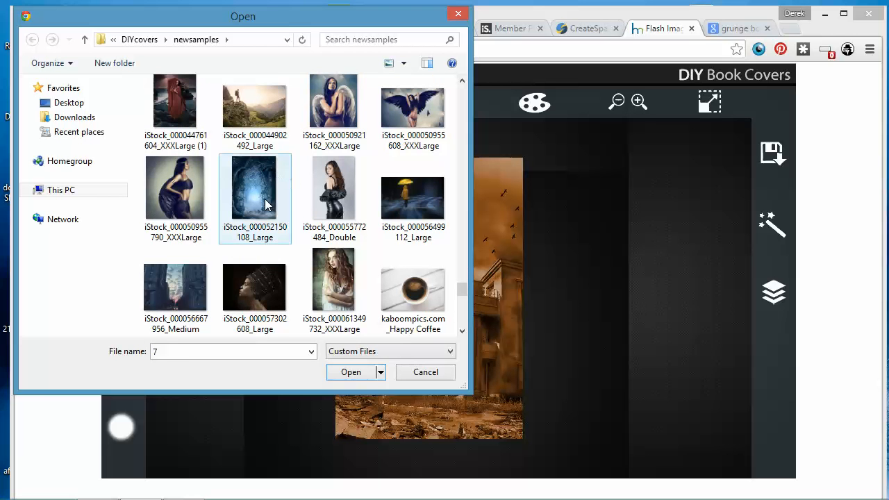
{"action": "scroll", "coordinate": [263, 184], "scroll_direction": "down", "scroll_amount": 2}
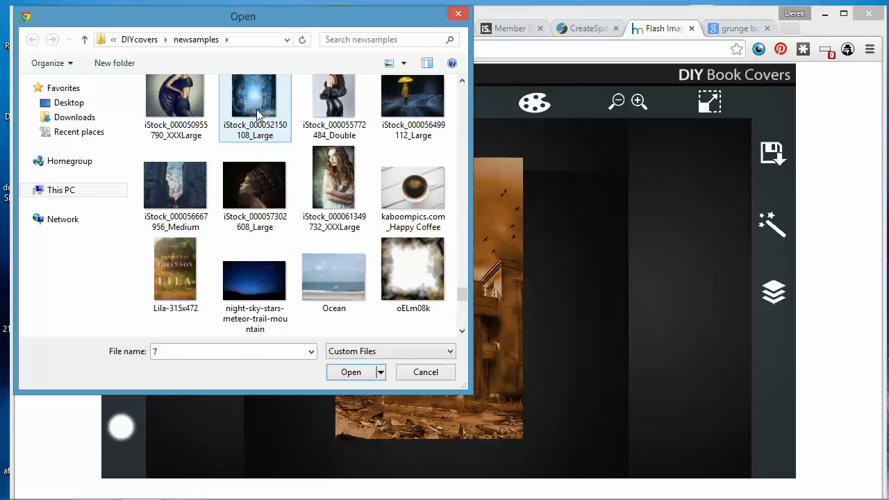
{"action": "left_click", "coordinate": [258, 114]}
{"action": "left_click", "coordinate": [333, 372]}
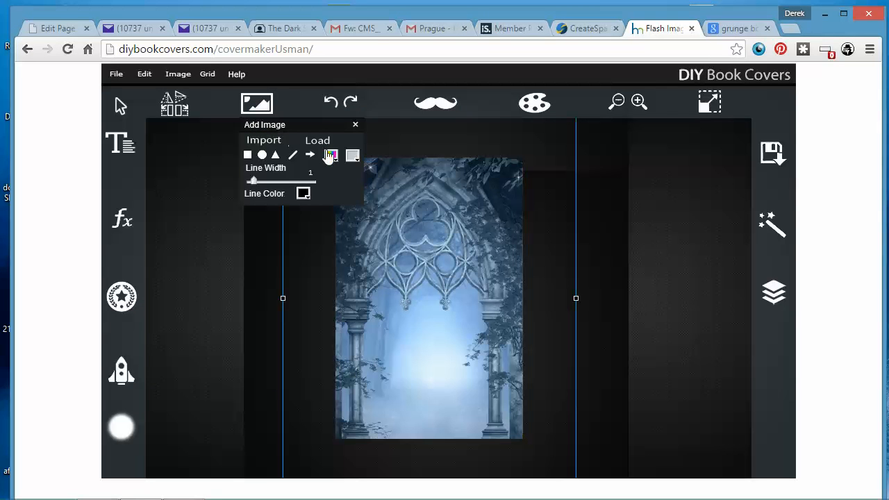
Shrink the archway image to slightly larger than the canvas, position it to cover the whole 6"x9" area, and deselect it.
{"action": "left_click_drag", "start_coordinate": [424, 221], "coordinate": [464, 340]}
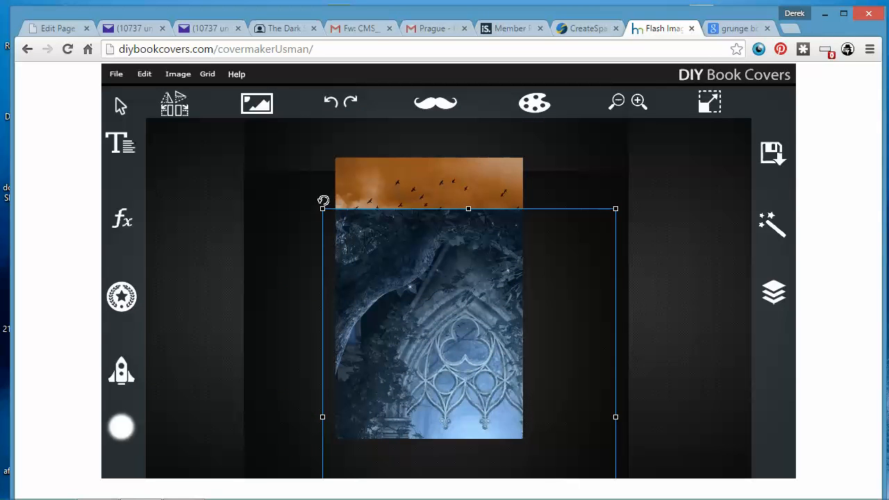
{"action": "left_click_drag", "start_coordinate": [356, 245], "coordinate": [358, 258]}
{"action": "left_click_drag", "start_coordinate": [436, 355], "coordinate": [399, 231]}
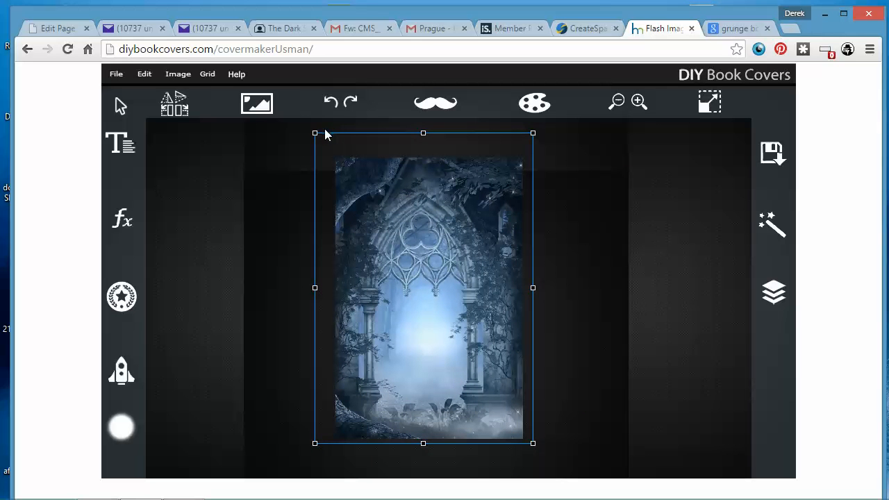
{"action": "left_click_drag", "start_coordinate": [325, 140], "coordinate": [326, 140]}
{"action": "left_click_drag", "start_coordinate": [359, 185], "coordinate": [365, 203]}
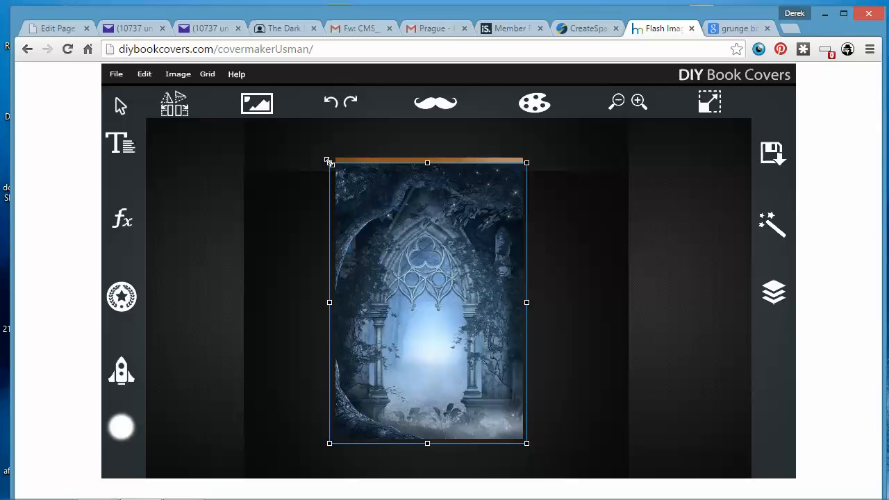
{"action": "left_click_drag", "start_coordinate": [324, 161], "coordinate": [322, 155]}
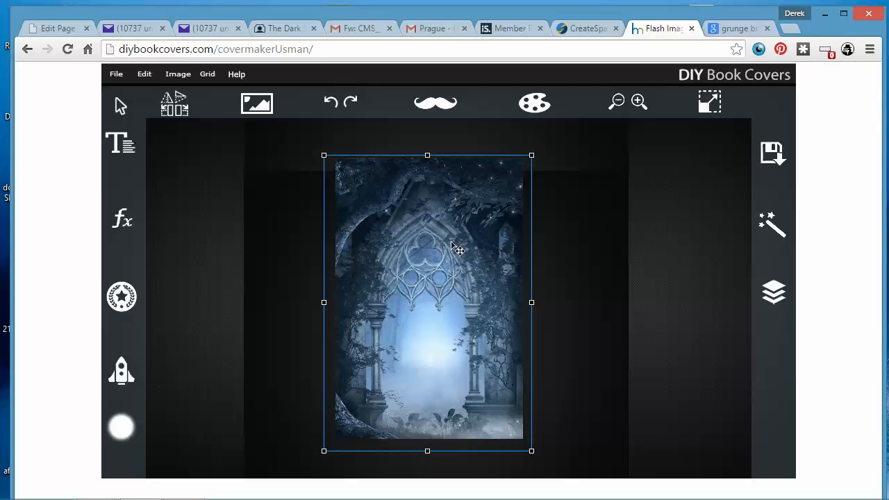
{"action": "left_click_drag", "start_coordinate": [423, 211], "coordinate": [420, 210]}
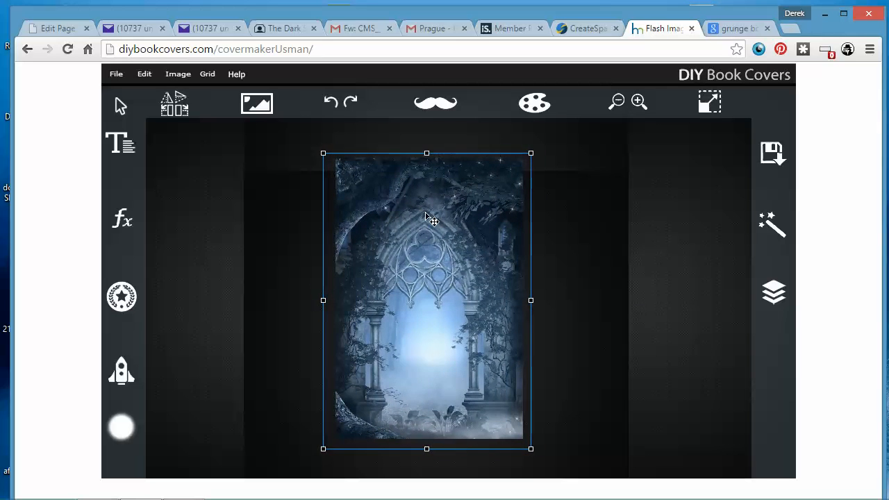
{"action": "left_click", "coordinate": [616, 275]}
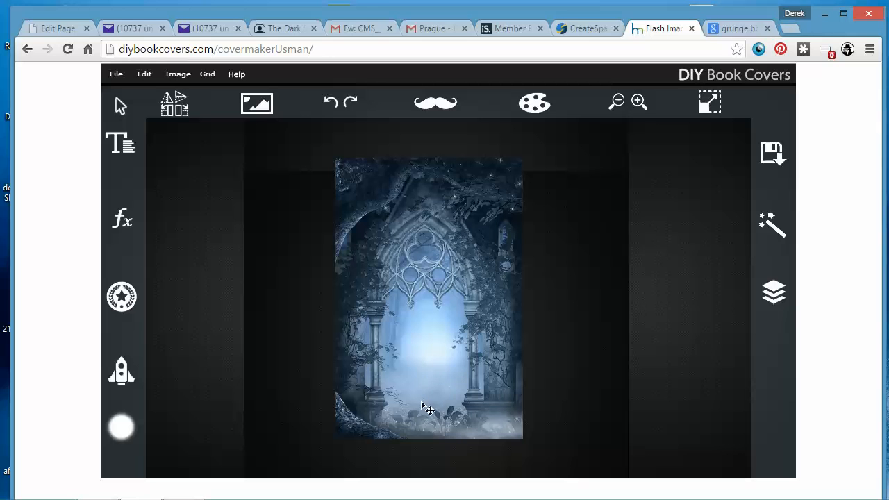
Hide the archway and building image layers and make both layers visible again.
{"action": "left_click", "coordinate": [455, 353]}
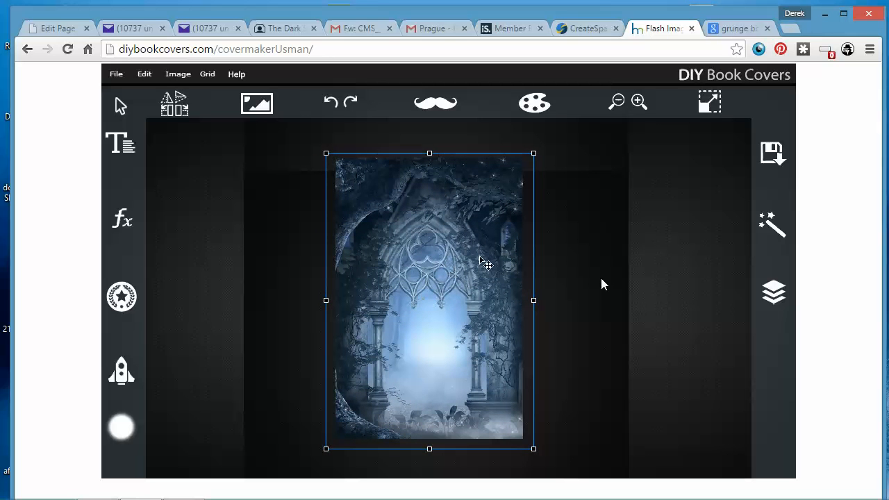
{"action": "left_click", "coordinate": [773, 293]}
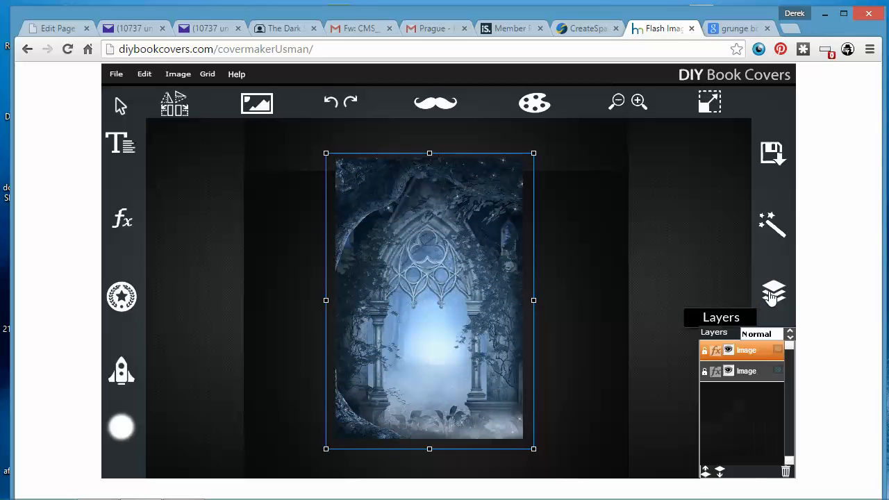
{"action": "left_click", "coordinate": [729, 350]}
{"action": "left_click", "coordinate": [728, 351]}
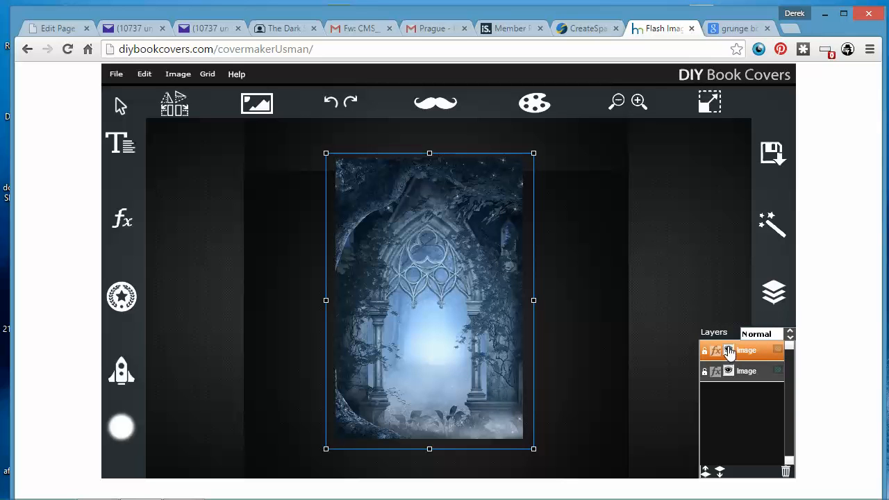
{"action": "left_click", "coordinate": [728, 351]}
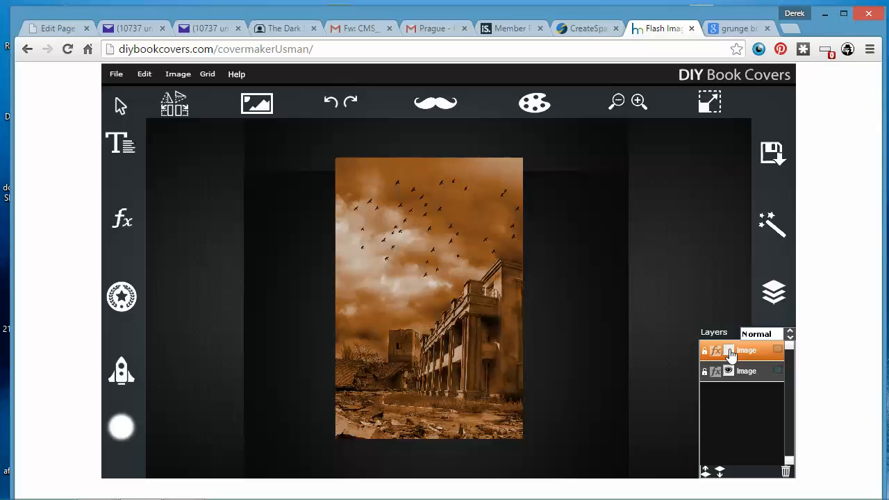
{"action": "left_click", "coordinate": [728, 372]}
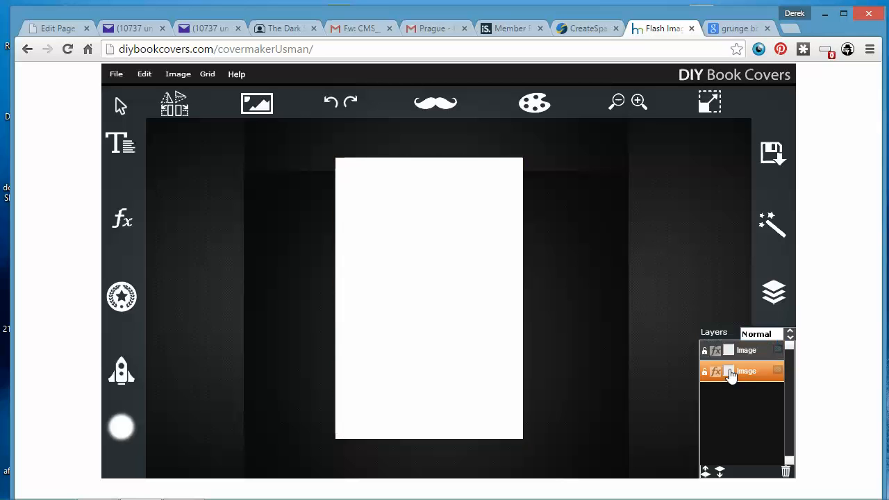
{"action": "left_click", "coordinate": [728, 371]}
{"action": "left_click", "coordinate": [728, 351]}
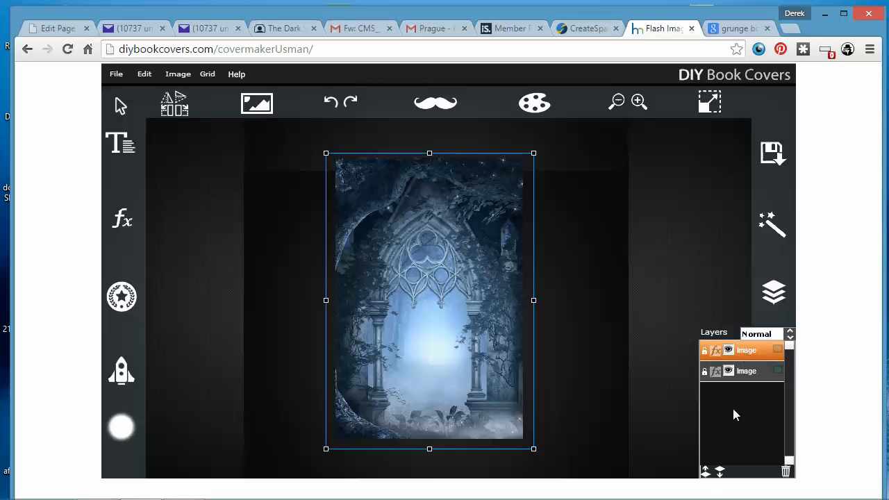
Send the archway layer behind the building layer and bring it back to the front, twice.
{"action": "left_click", "coordinate": [720, 473]}
{"action": "left_click", "coordinate": [706, 473]}
{"action": "left_click", "coordinate": [720, 472]}
{"action": "left_click", "coordinate": [705, 473]}
Move the archway image toward the right of the cover to expose the building, and nudge the building image slightly up and left.
{"action": "left_click_drag", "start_coordinate": [415, 286], "coordinate": [521, 298]}
{"action": "left_click_drag", "start_coordinate": [493, 341], "coordinate": [482, 345]}
{"action": "left_click_drag", "start_coordinate": [496, 280], "coordinate": [488, 284]}
{"action": "left_click", "coordinate": [436, 142]}
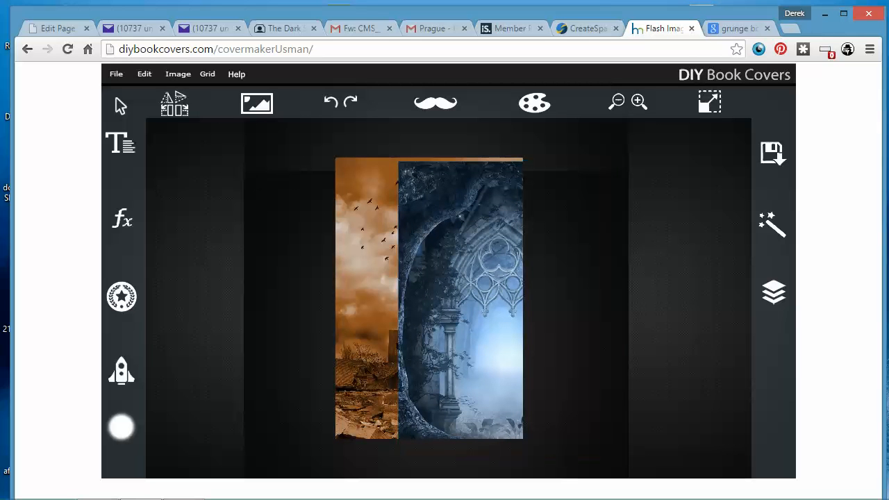
{"action": "left_click", "coordinate": [373, 227]}
{"action": "mouse_move", "coordinate": [374, 227]}
{"action": "left_mouse_down"}
{"action": "mouse_move", "coordinate": [364, 229]}
{"action": "mouse_move", "coordinate": [370, 223]}
{"action": "left_mouse_up"}
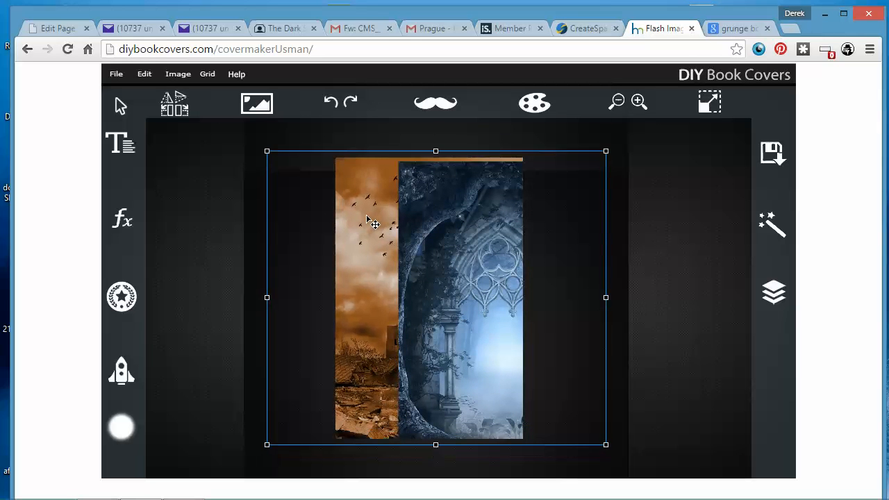
Move the archway image back so it covers the whole 6"x9" canvas.
{"action": "left_click", "coordinate": [487, 279]}
{"action": "left_click_drag", "start_coordinate": [502, 292], "coordinate": [398, 276]}
{"action": "left_click_drag", "start_coordinate": [417, 240], "coordinate": [418, 269]}
Slide the archway aside, shift the building image slightly, and return the archway over the full cover.
{"action": "left_click", "coordinate": [782, 299]}
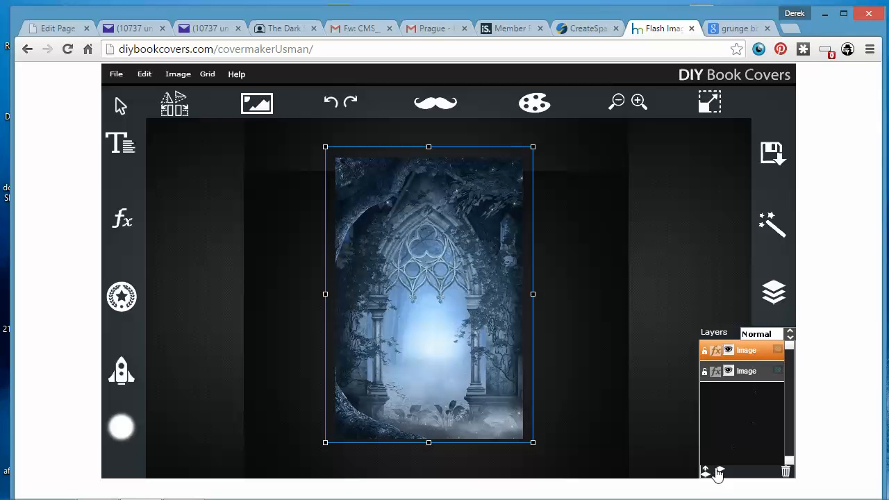
{"action": "left_click_drag", "start_coordinate": [422, 267], "coordinate": [506, 265]}
{"action": "mouse_move", "coordinate": [360, 254]}
{"action": "left_mouse_down"}
{"action": "mouse_move", "coordinate": [322, 246]}
{"action": "mouse_move", "coordinate": [373, 260]}
{"action": "left_mouse_up"}
{"action": "left_click_drag", "start_coordinate": [496, 275], "coordinate": [410, 282]}
Send the archway layer behind the building layer and nudge the building image slightly to the right.
{"action": "left_click", "coordinate": [773, 291]}
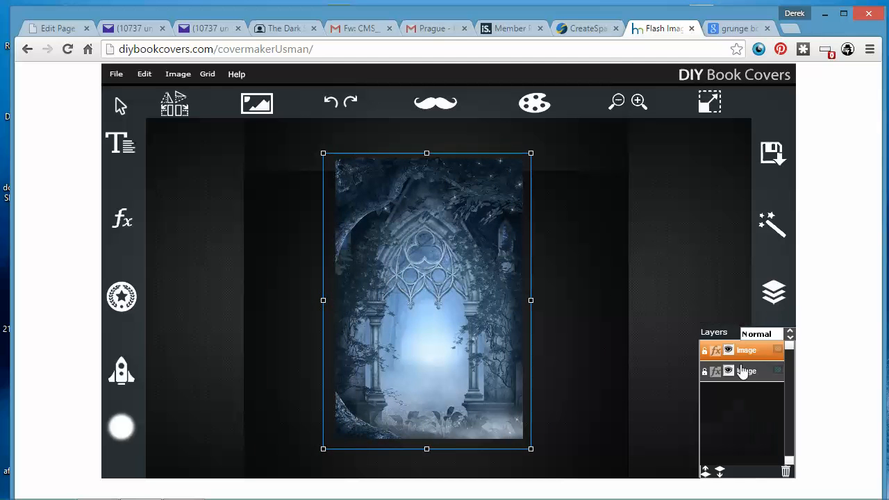
{"action": "left_click", "coordinate": [720, 475]}
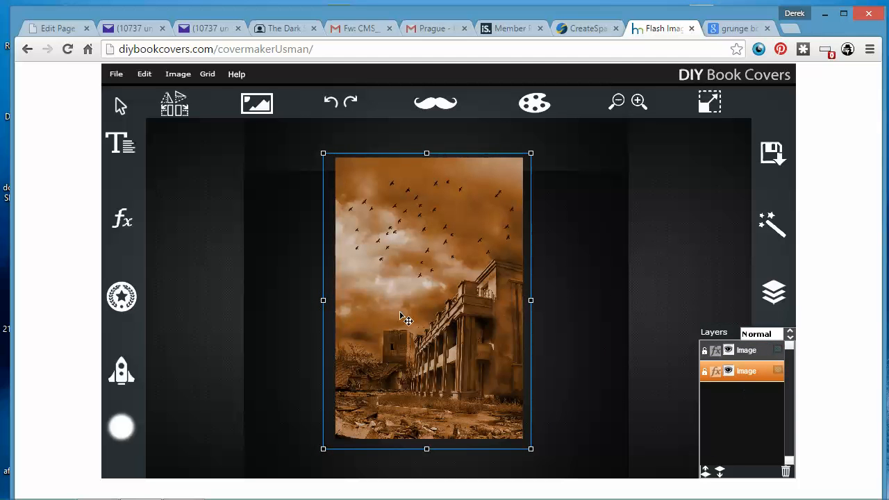
{"action": "left_click_drag", "start_coordinate": [382, 304], "coordinate": [387, 302]}
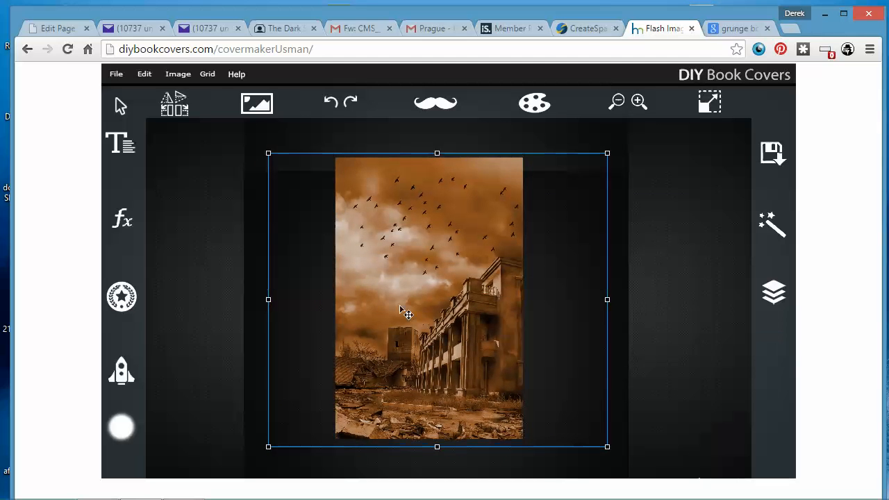
Select the archway layer at the bottom of the stack and raise it above the building layer.
{"action": "left_click", "coordinate": [773, 292]}
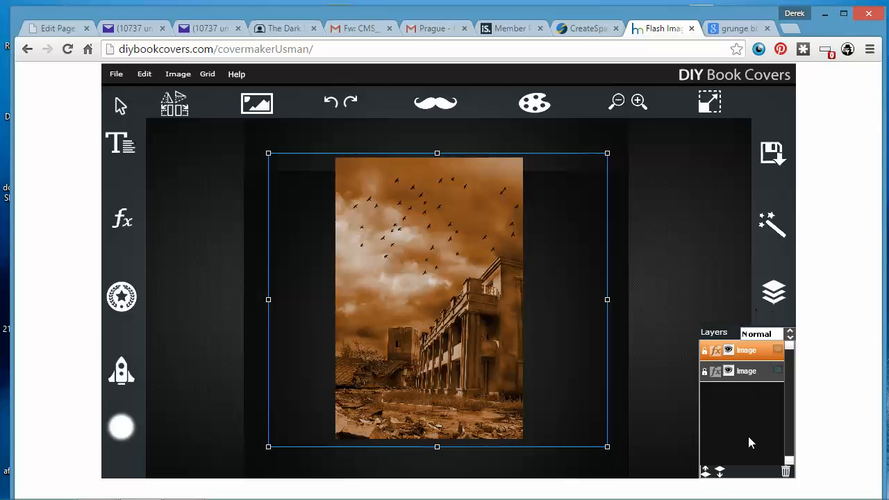
{"action": "left_click", "coordinate": [747, 371]}
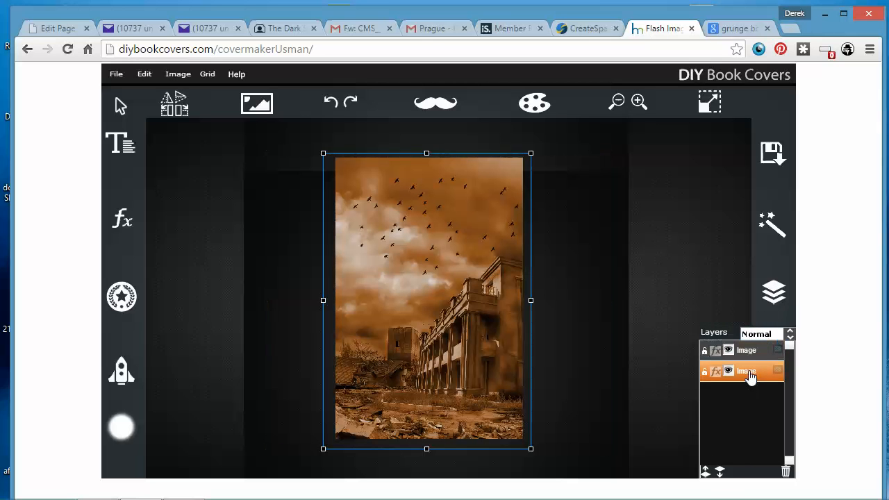
{"action": "left_click", "coordinate": [707, 472]}
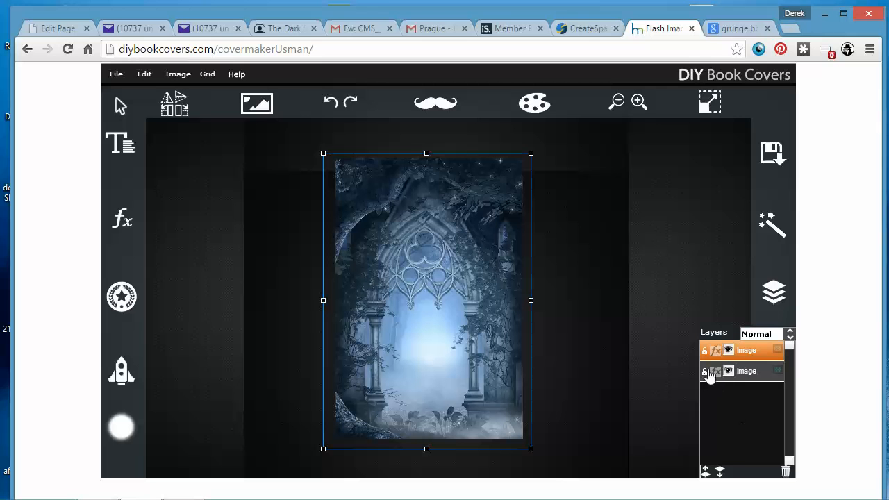
Adjust the archway image's colors slightly toward a deeper blue.
{"action": "left_click", "coordinate": [533, 103]}
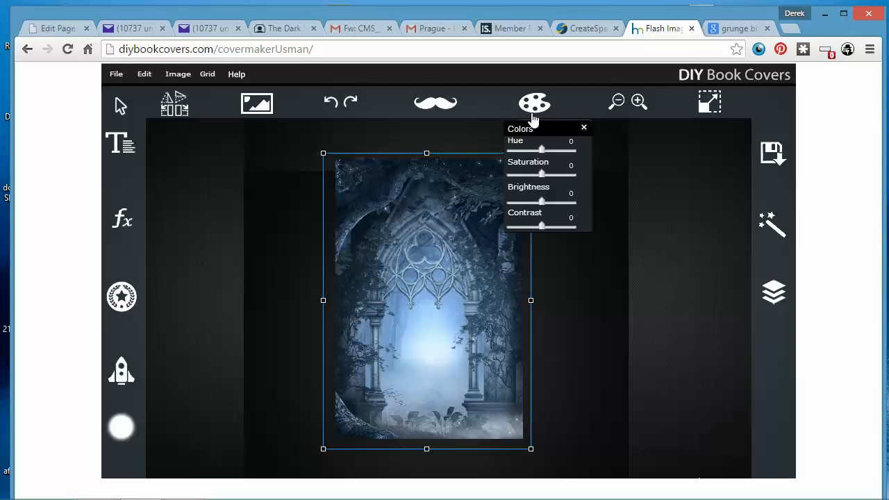
{"action": "left_click_drag", "start_coordinate": [540, 157], "coordinate": [532, 189]}
Review the save formats and custom canvas size presets, and try zooming the cover out and in.
{"action": "left_click", "coordinate": [774, 156]}
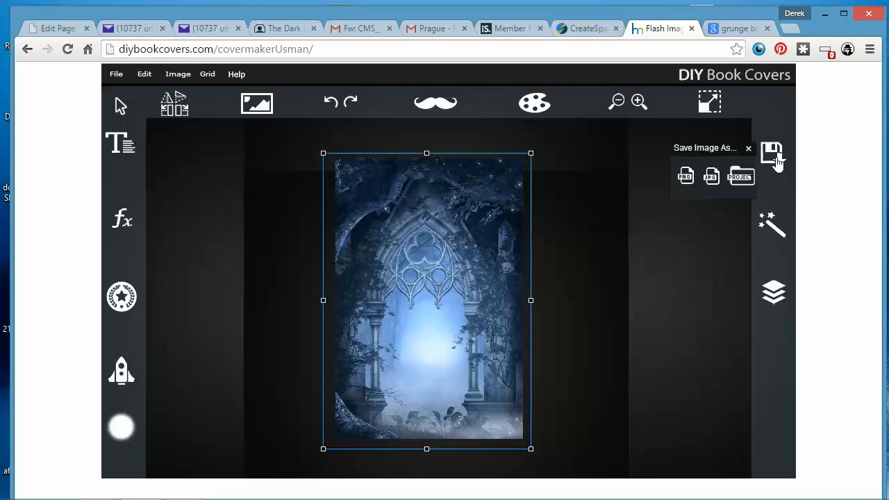
{"action": "left_click", "coordinate": [712, 103]}
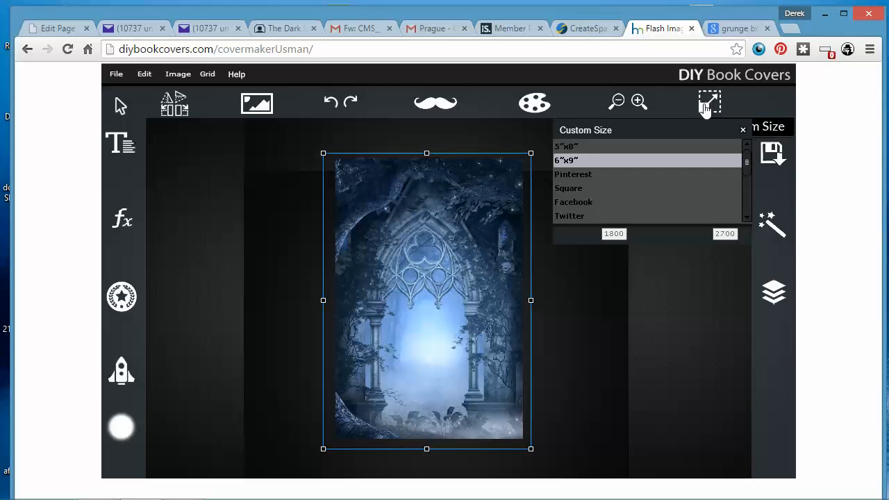
{"action": "left_click", "coordinate": [618, 102]}
{"action": "left_click", "coordinate": [617, 102]}
{"action": "left_click", "coordinate": [638, 103]}
{"action": "left_click", "coordinate": [617, 103]}
{"action": "left_click", "coordinate": [617, 103]}
{"action": "left_click", "coordinate": [617, 103]}
{"action": "left_click", "coordinate": [639, 103]}
{"action": "left_click", "coordinate": [639, 103]}
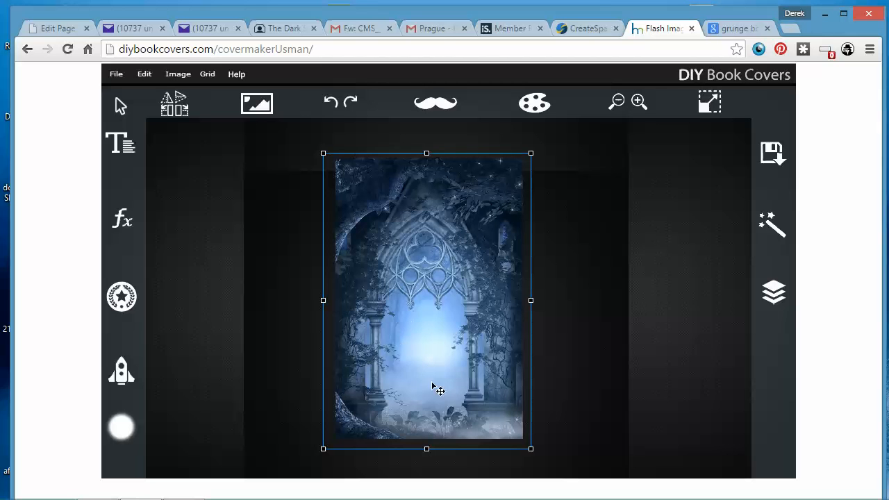
Slide the archway image right to uncover the building and place it back over the whole cover.
{"action": "left_click_drag", "start_coordinate": [444, 320], "coordinate": [597, 337]}
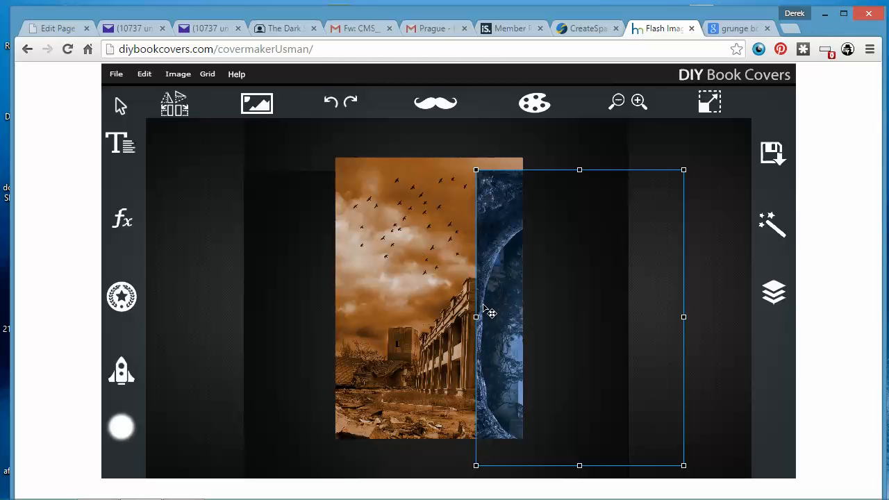
{"action": "left_click_drag", "start_coordinate": [512, 327], "coordinate": [360, 315]}
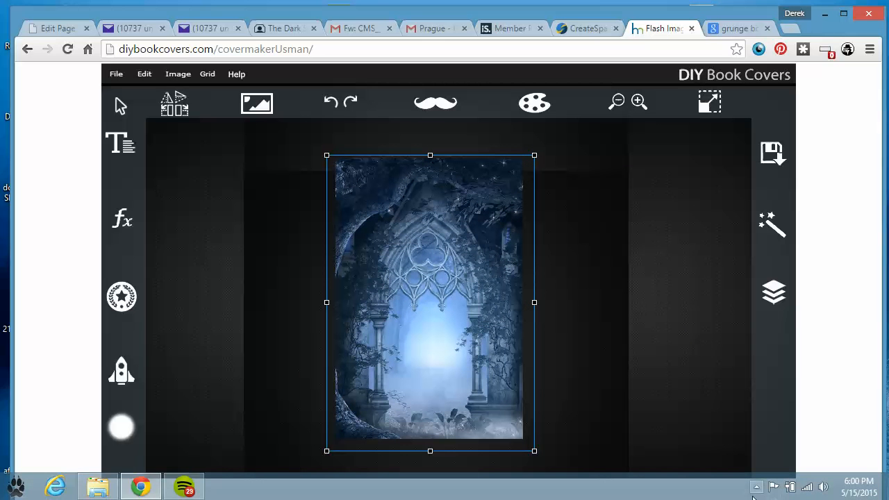